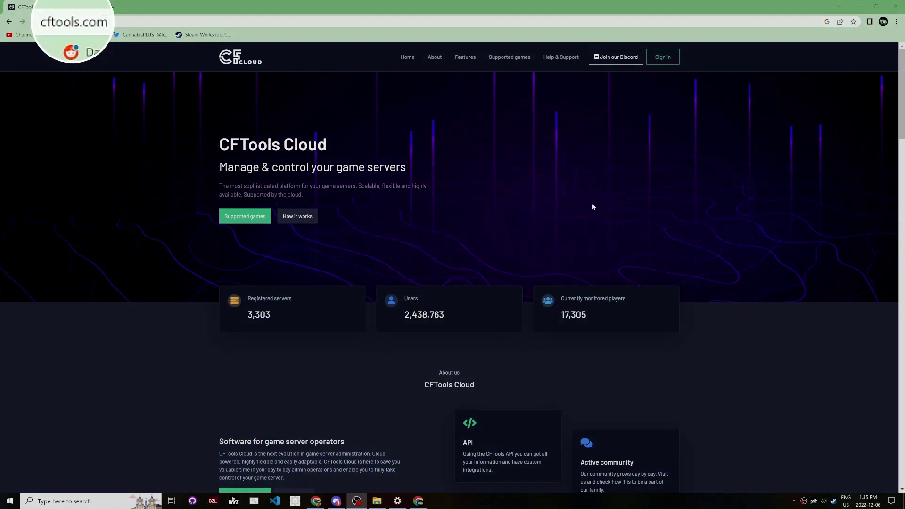
# Select the cftools.com address in the browser's address bar.
pyautogui.hotkey('ctrl', 'l')
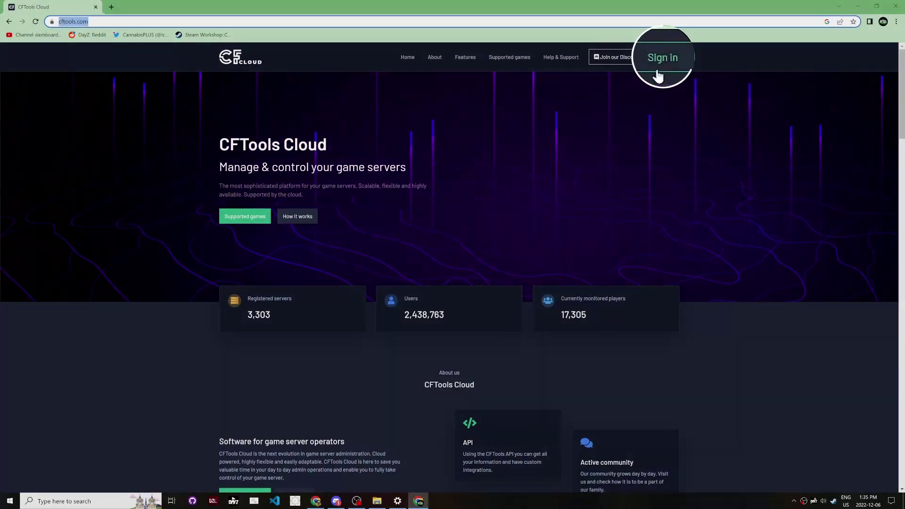
# Sign in and view the Billing page's active Pro plan and the Free plan's server limit.
pyautogui.click(663, 57)
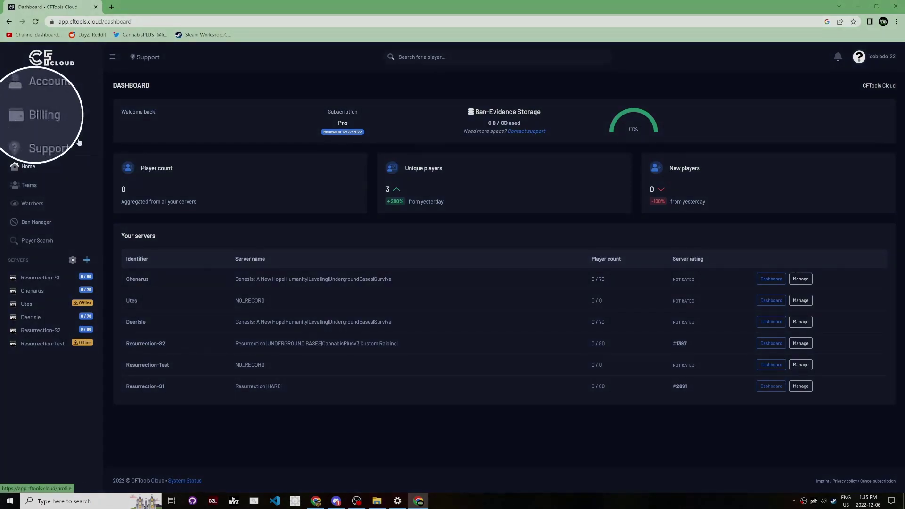
pyautogui.click(37, 115)
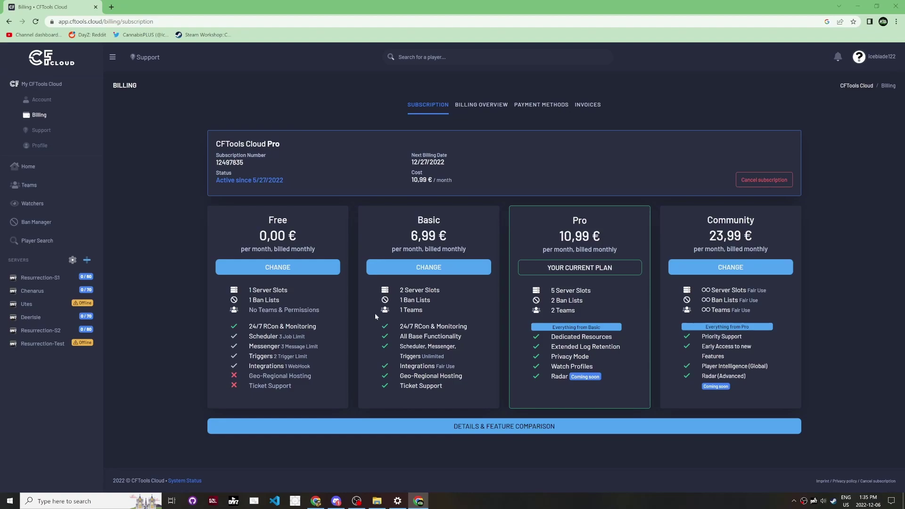
pyautogui.moveTo(248, 290); pyautogui.dragTo(290, 293)
pyautogui.click(292, 297)
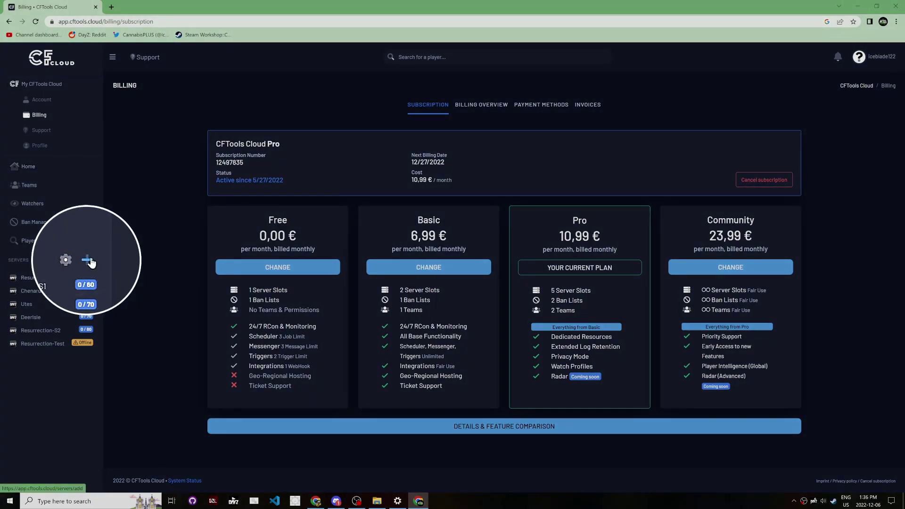
# Start adding a new server with DayZ as the game.
pyautogui.click(88, 260)
pyautogui.click(358, 133)
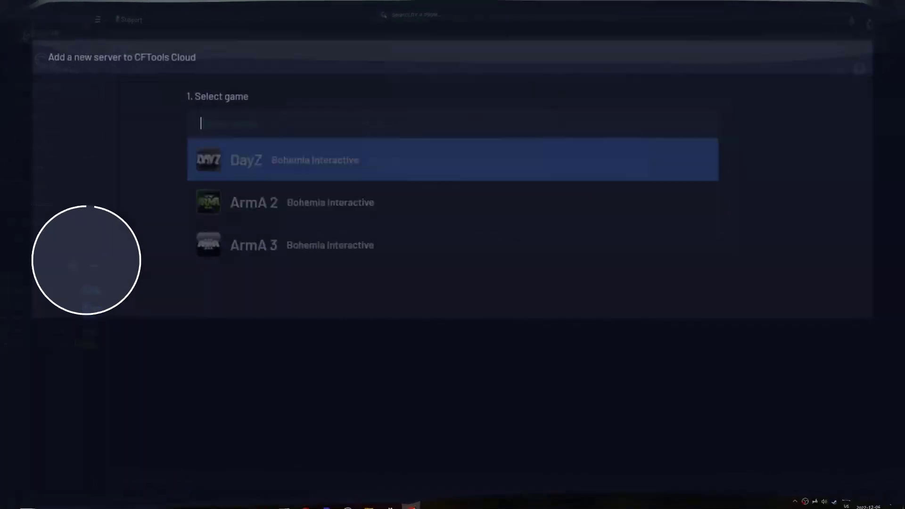
pyautogui.click(393, 159)
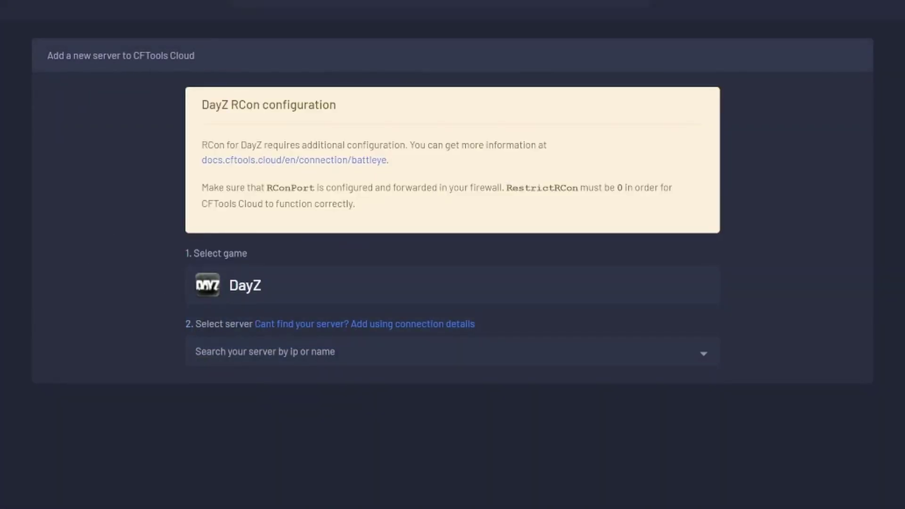
# Find Resurrection |HARD| by pasting the server IP, then move to the RCon Password field.
pyautogui.click(199, 352)
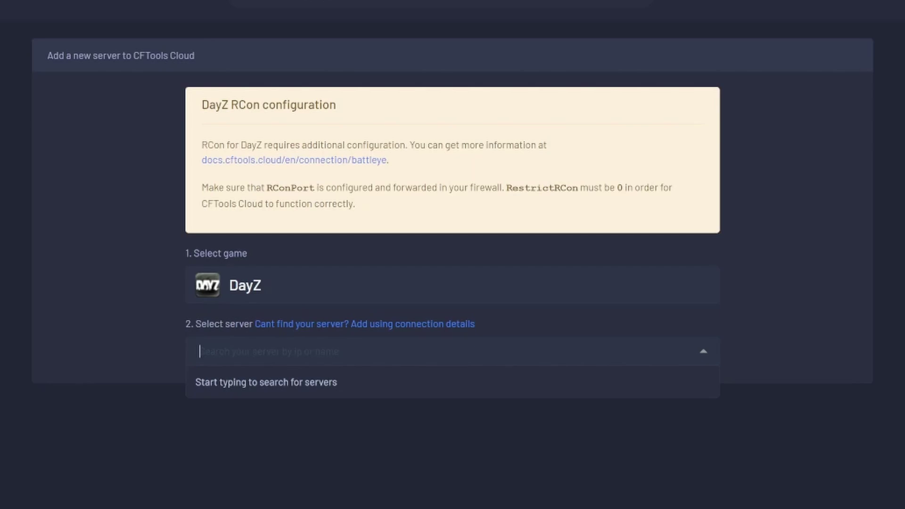
pyautogui.write('144.217.65.4')
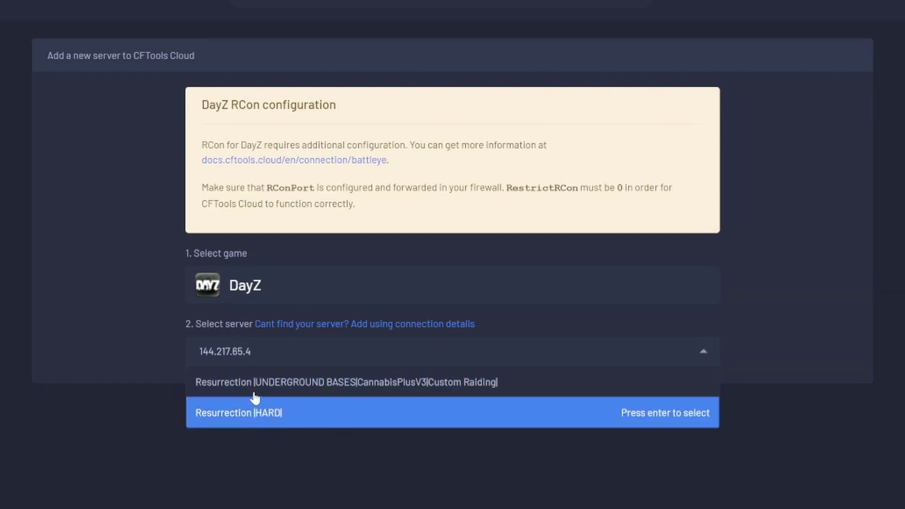
pyautogui.click(279, 417)
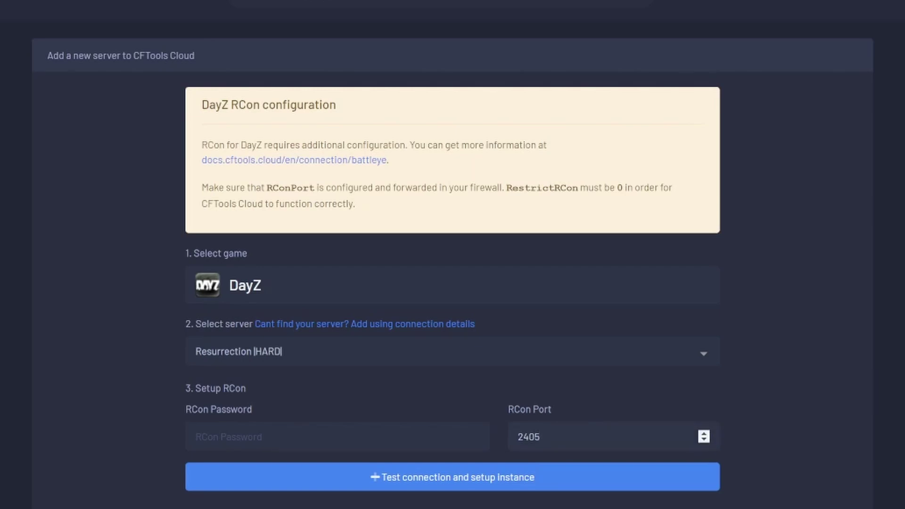
pyautogui.click(197, 436)
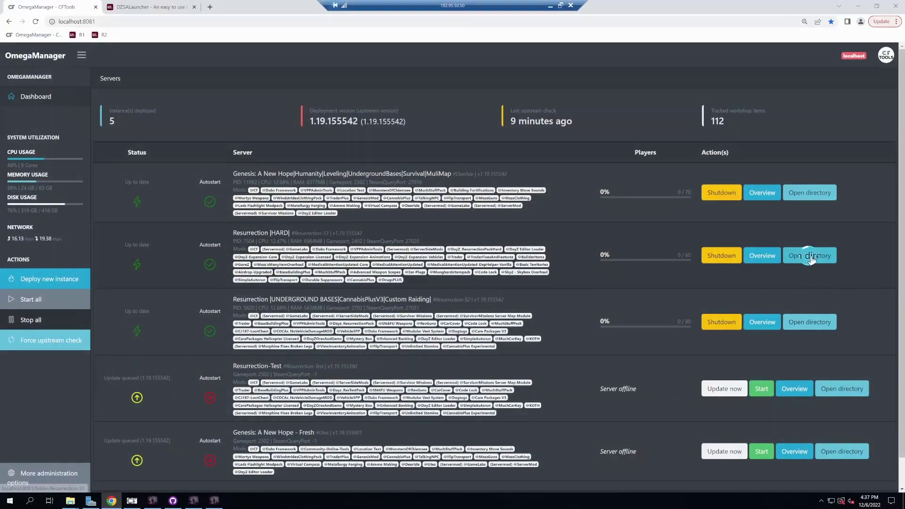
# Browse Resurrection-S1's profiles\BattlEye folder and open BEServer_x64.cfg in Notepad++.
pyautogui.click(809, 258)
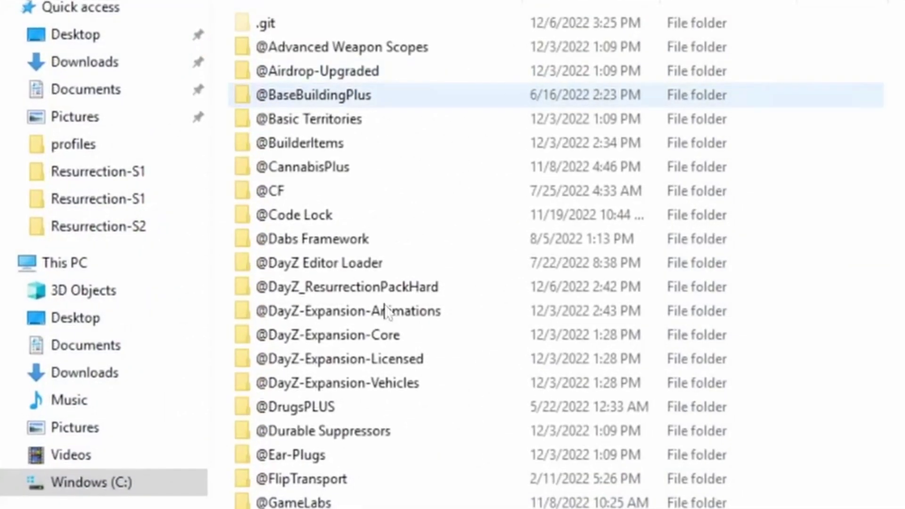
pyautogui.scroll(-8, 368, 333)
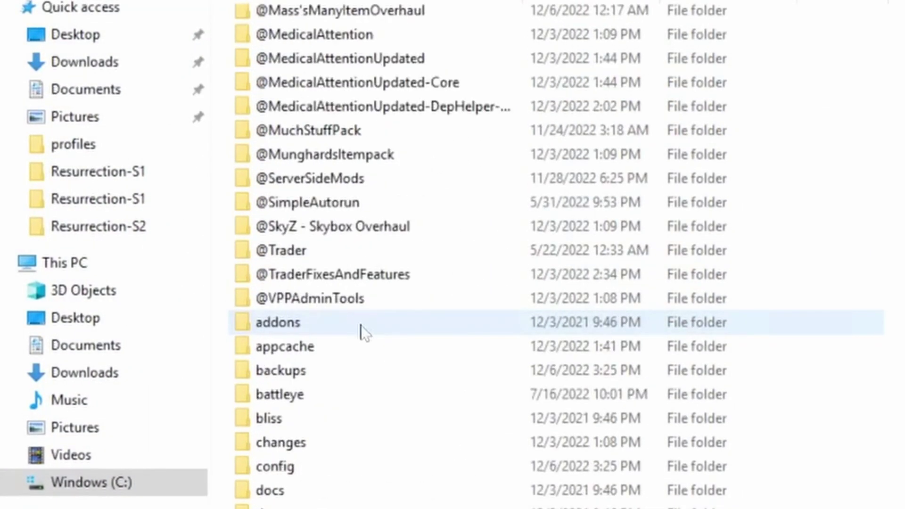
pyautogui.scroll(-3, 363, 332)
pyautogui.doubleClick(283, 398)
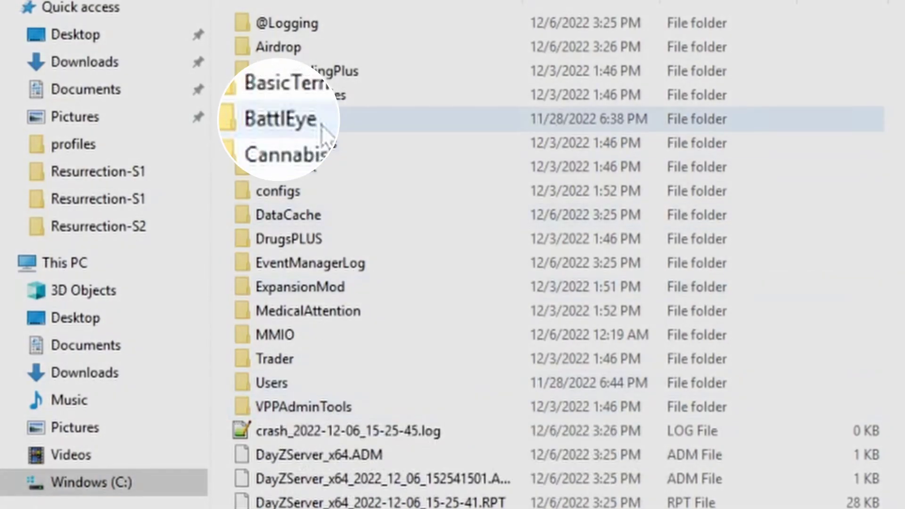
pyautogui.doubleClick(316, 126)
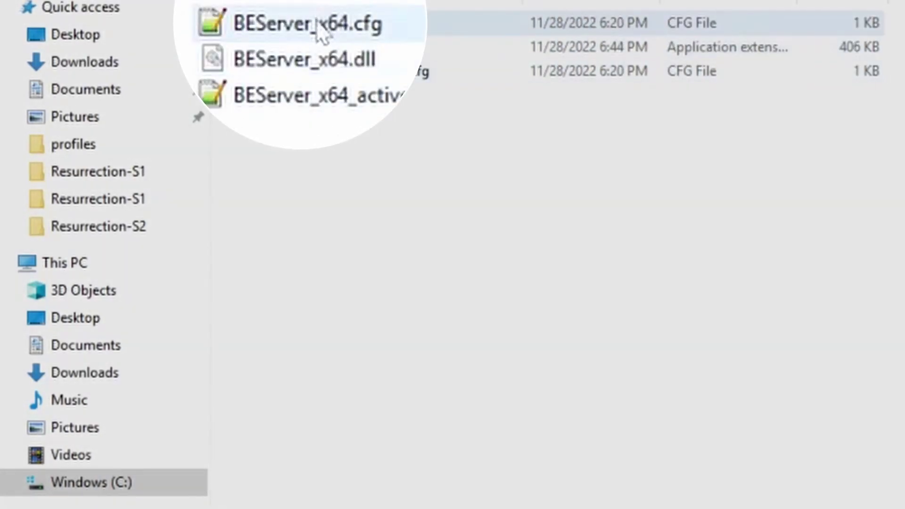
pyautogui.doubleClick(321, 26)
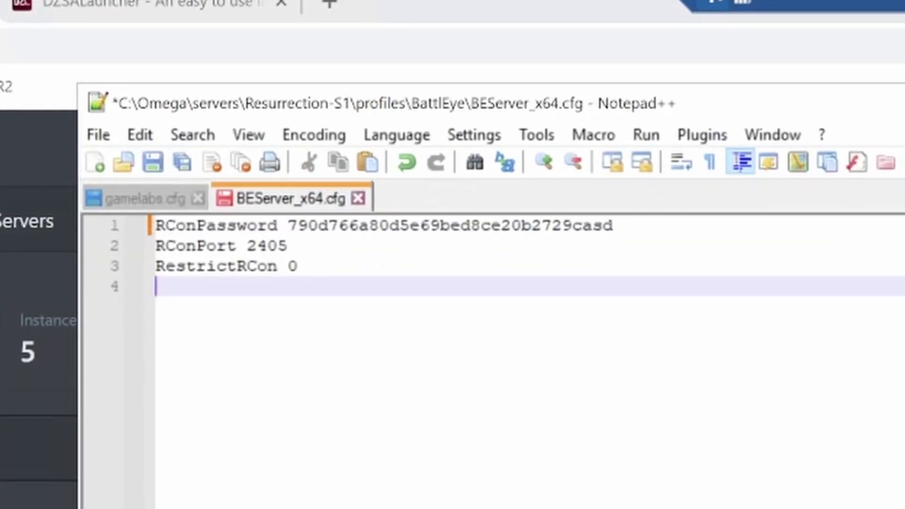
# Copy the RCon password from BEServer_x64.cfg into CFTools Cloud's RCon Password field.
pyautogui.doubleClick(292, 266)
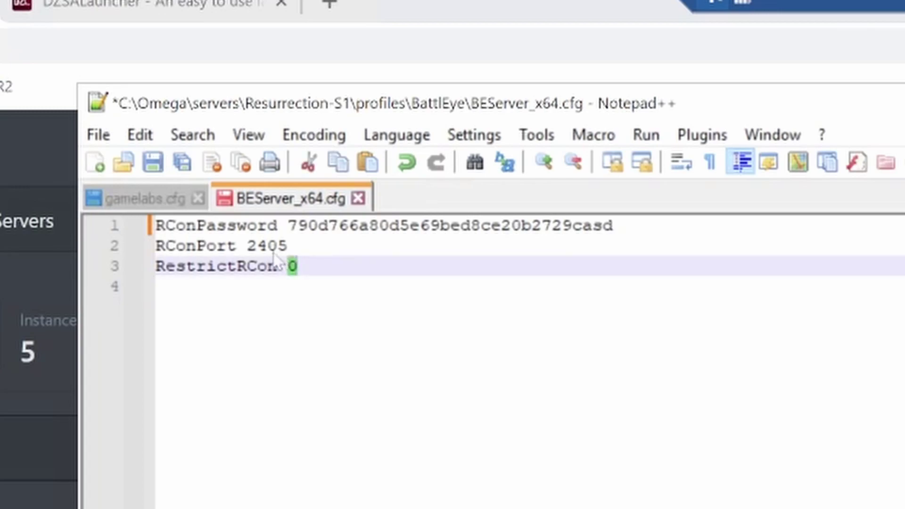
pyautogui.click(157, 285)
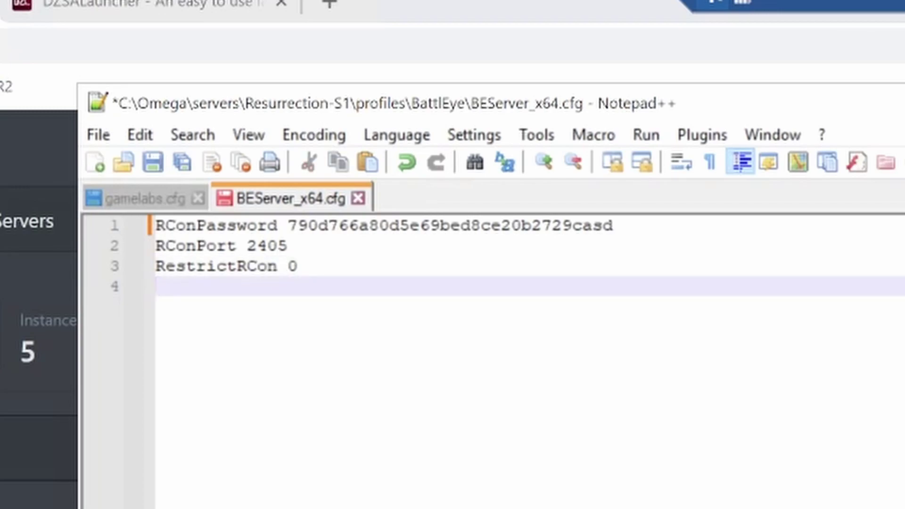
pyautogui.doubleClick(292, 267)
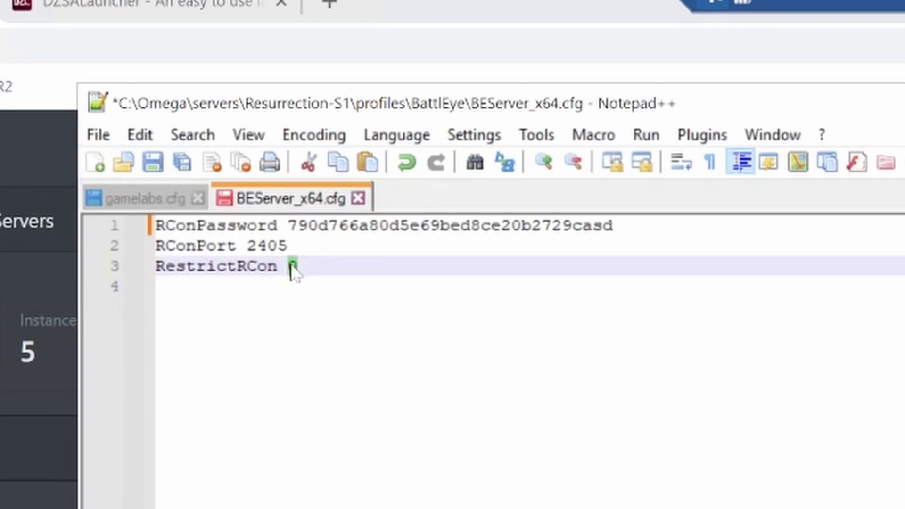
pyautogui.moveTo(289, 225); pyautogui.dragTo(612, 225)
pyautogui.rightClick(611, 227)
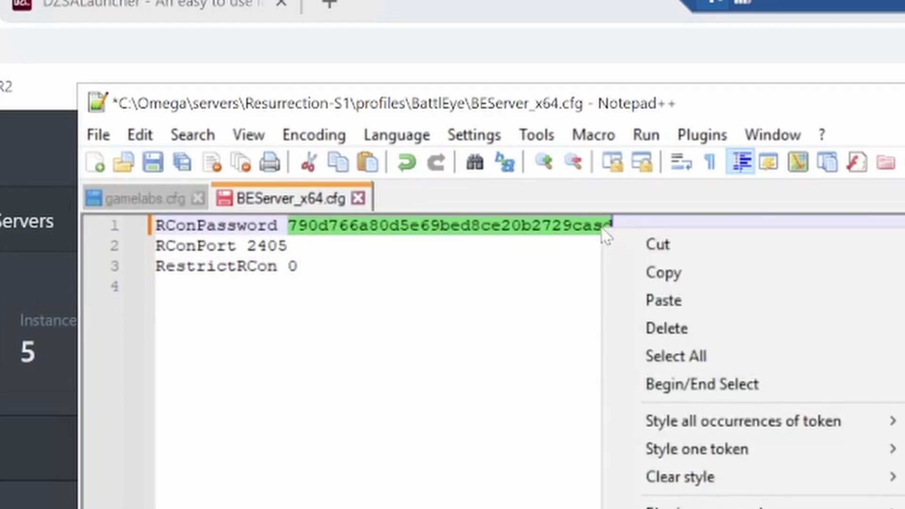
pyautogui.click(660, 274)
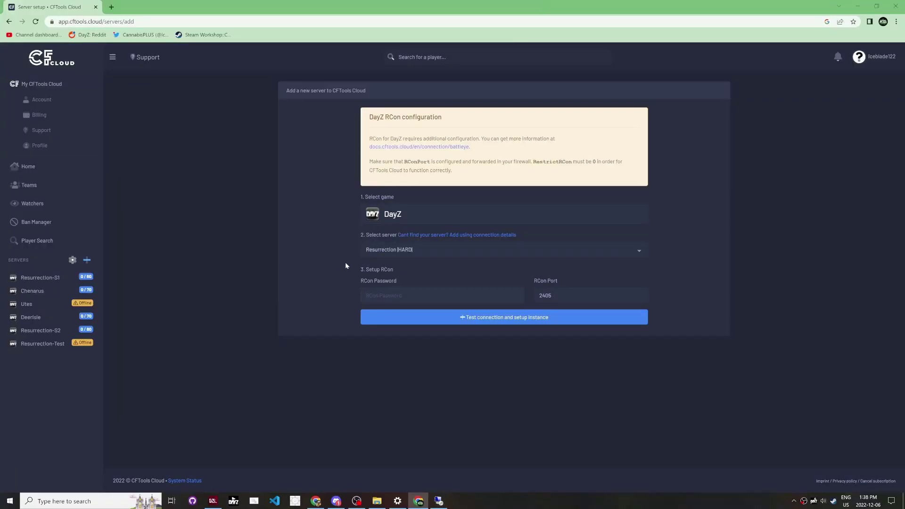
pyautogui.rightClick(397, 296)
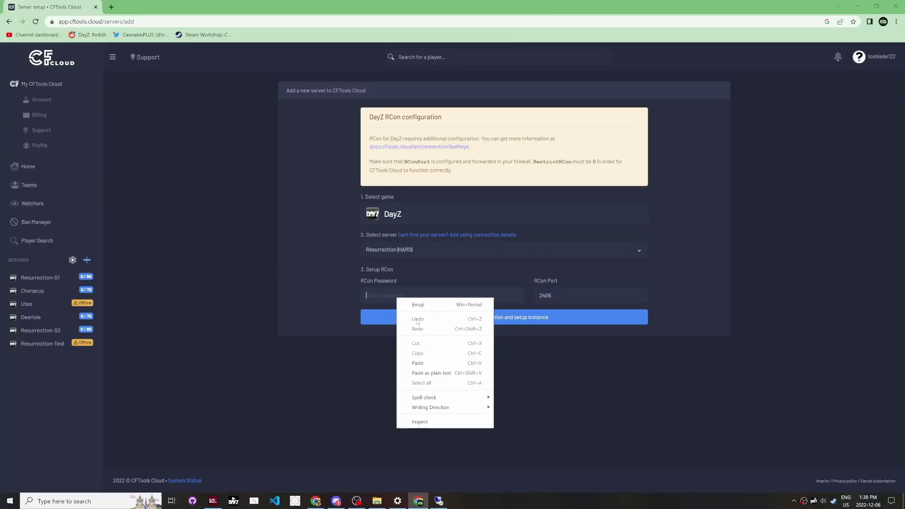
pyautogui.click(420, 362)
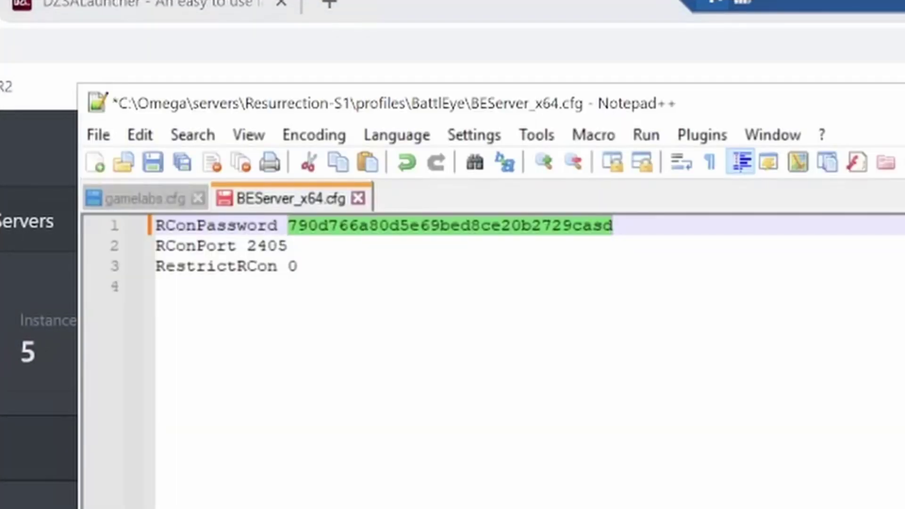
# Copy RCon port 2405 from the config into CFTools Cloud's RCon Port field.
pyautogui.doubleClick(264, 246)
pyautogui.rightClick(265, 255)
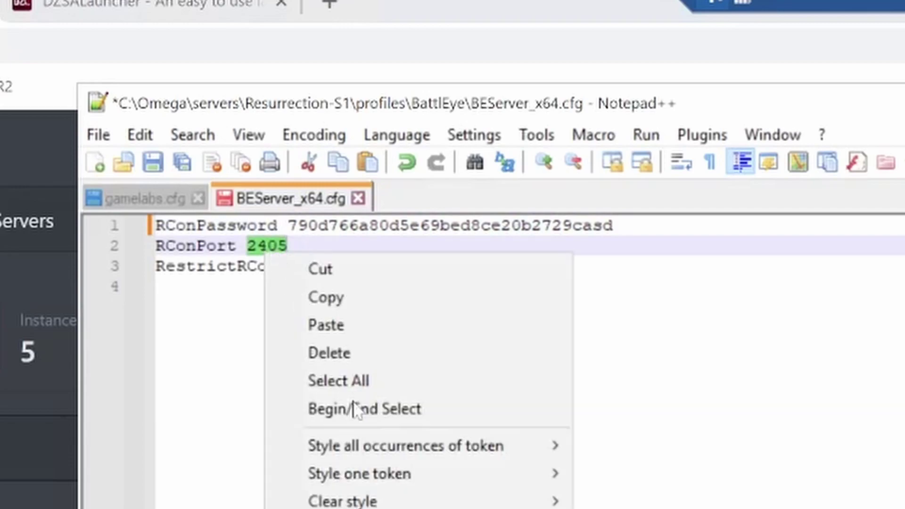
pyautogui.click(353, 306)
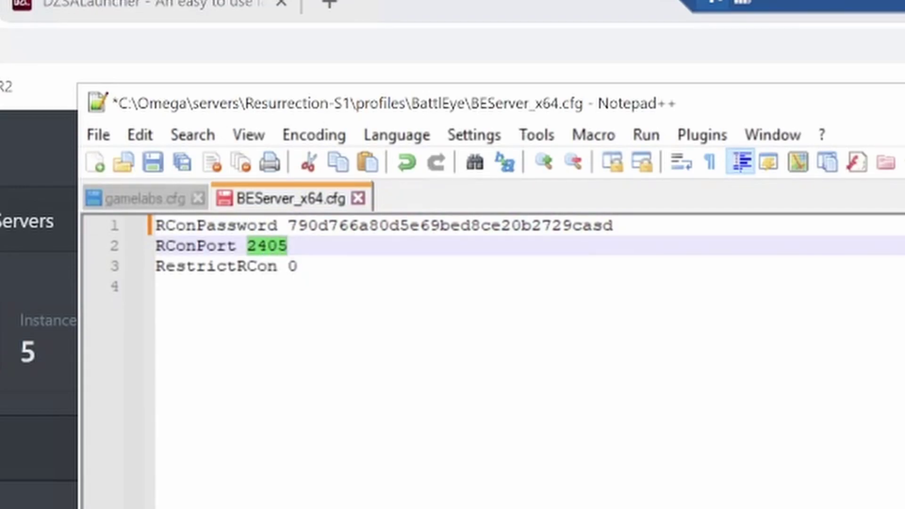
pyautogui.hotkey('alt', 'Tab')
pyautogui.hotkey('alt', 'Tab')
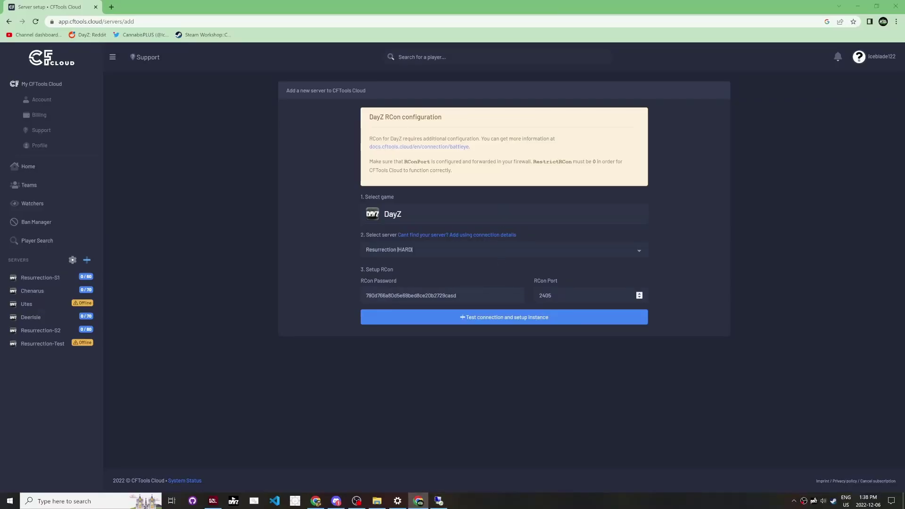
pyautogui.doubleClick(545, 295)
pyautogui.rightClick(547, 294)
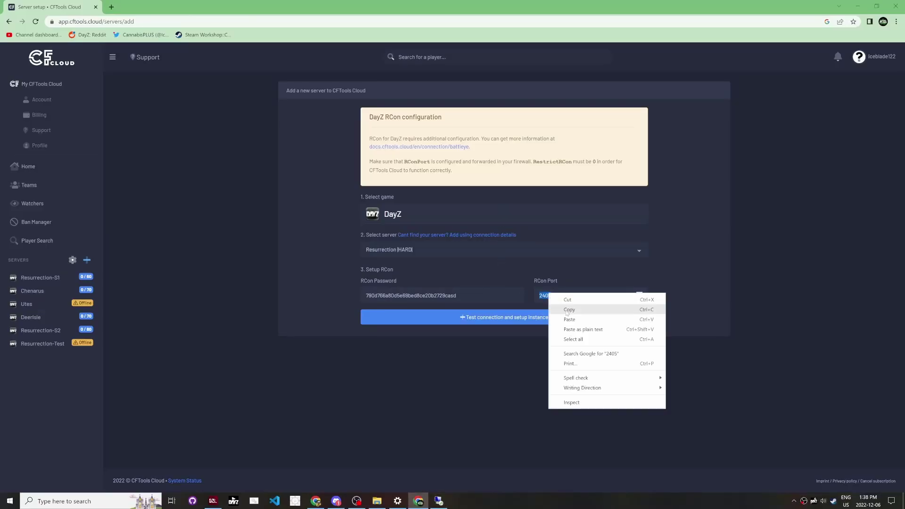
pyautogui.click(576, 323)
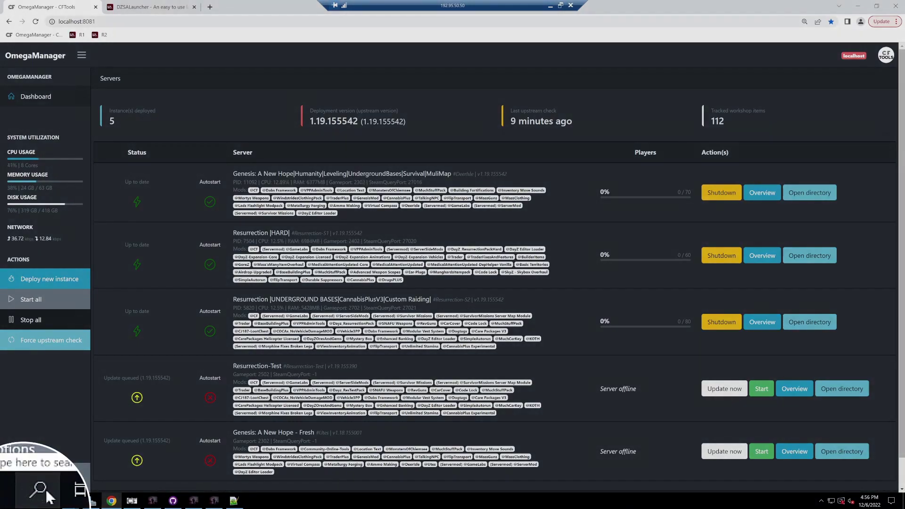
# Launch the advanced firewall console via Windows search and select the Resurrection-S1 GameServerPort inbound rule.
pyautogui.click(30, 500)
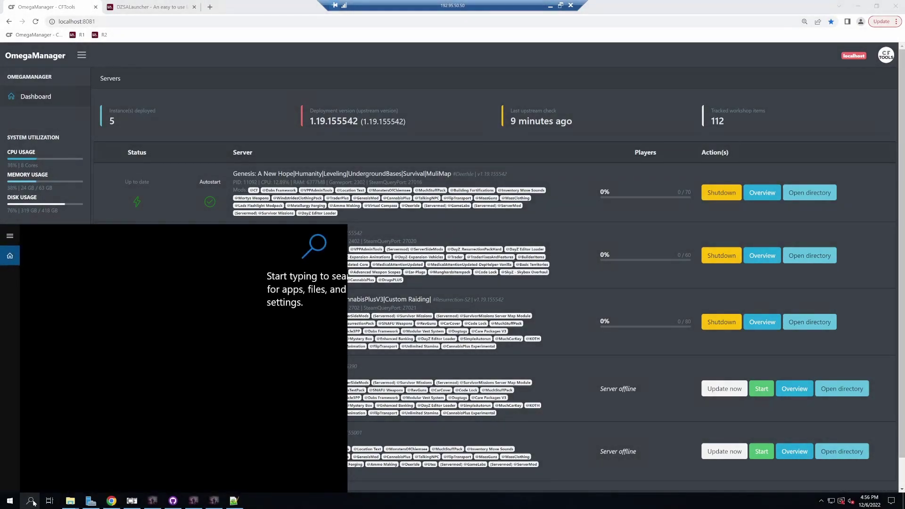
pyautogui.write('wirewall')
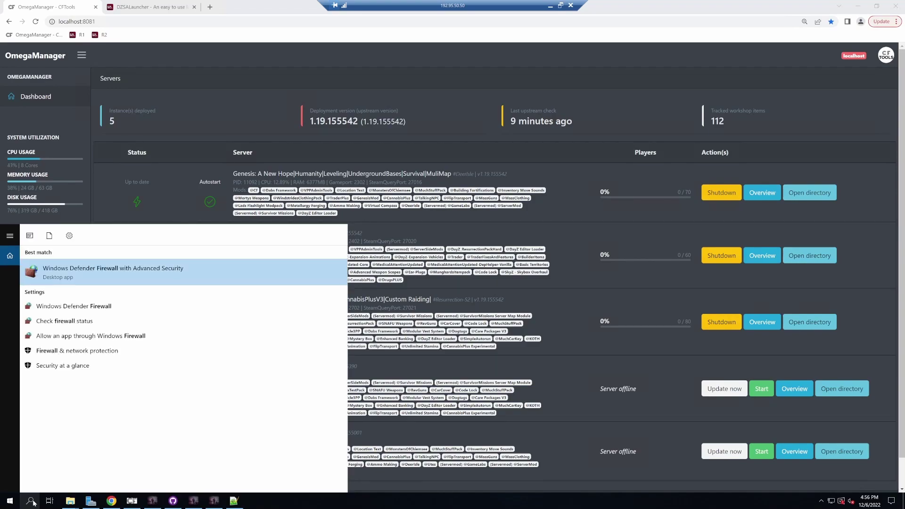
pyautogui.click(178, 271)
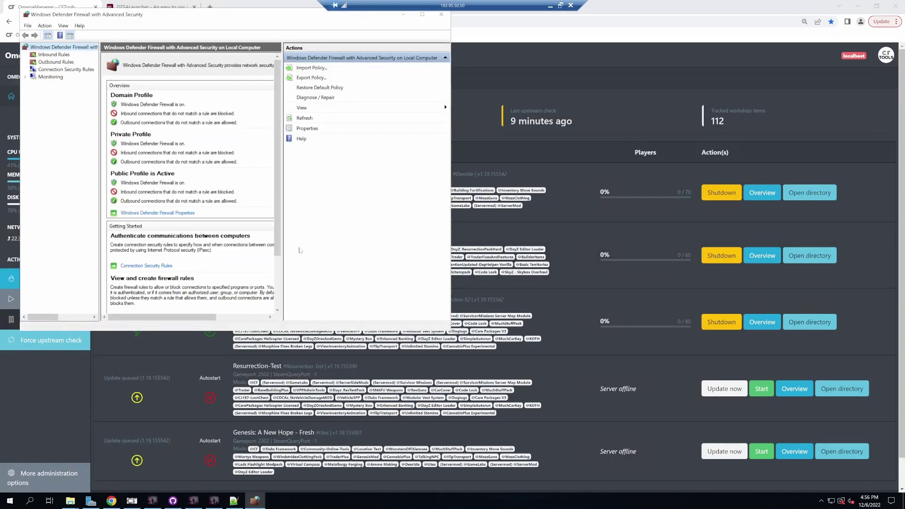
pyautogui.click(47, 50)
pyautogui.click(197, 142)
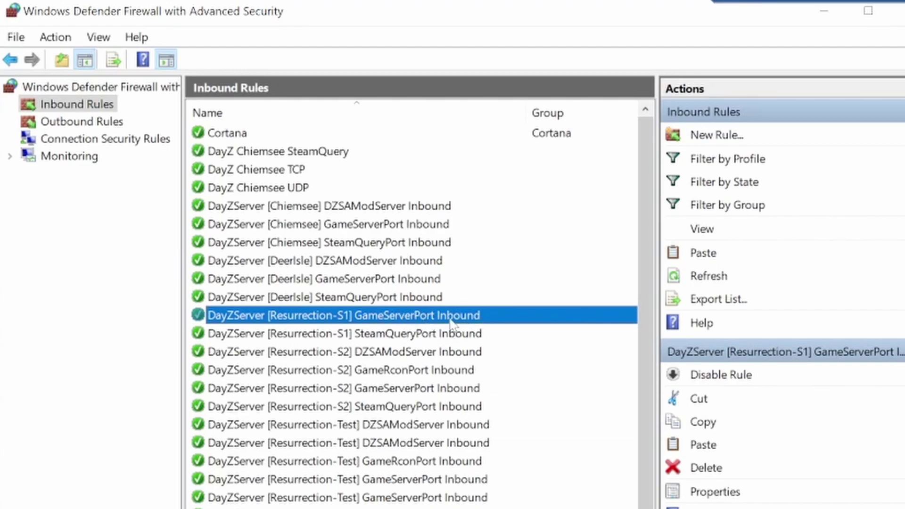
pyautogui.rightClick(449, 322)
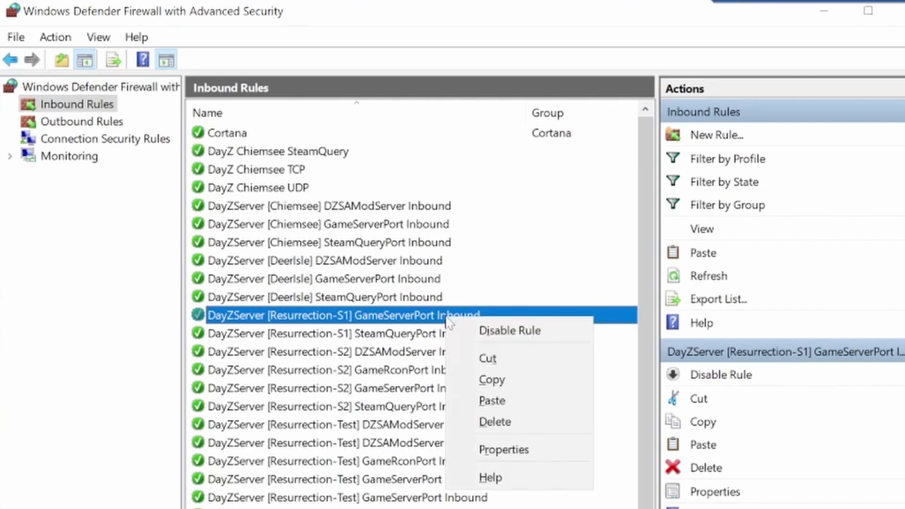
# Duplicate the Resurrection-S1 GameServerPort inbound rule and open the copy's properties.
pyautogui.click(500, 384)
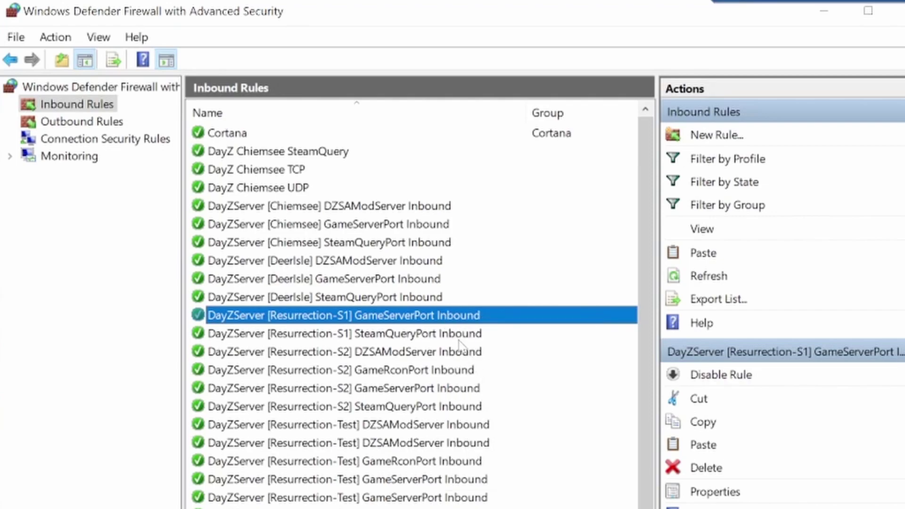
pyautogui.rightClick(454, 322)
pyautogui.click(499, 404)
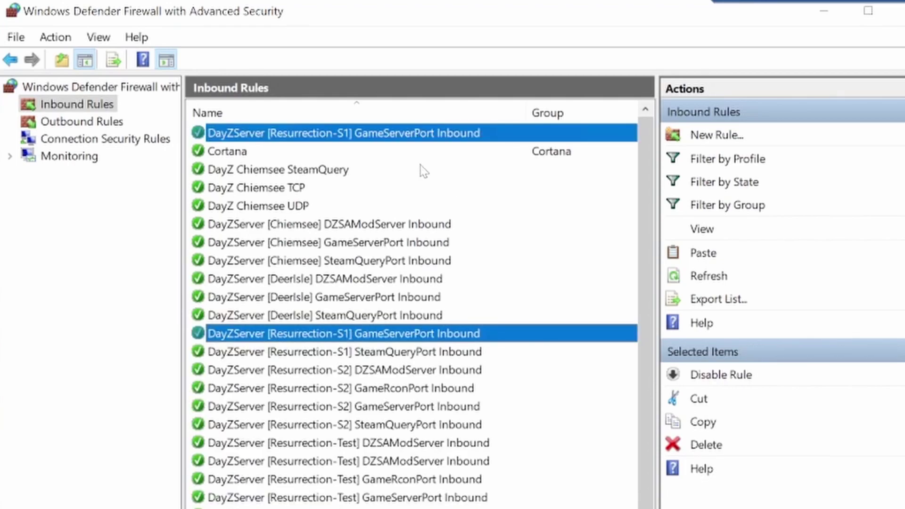
pyautogui.rightClick(409, 138)
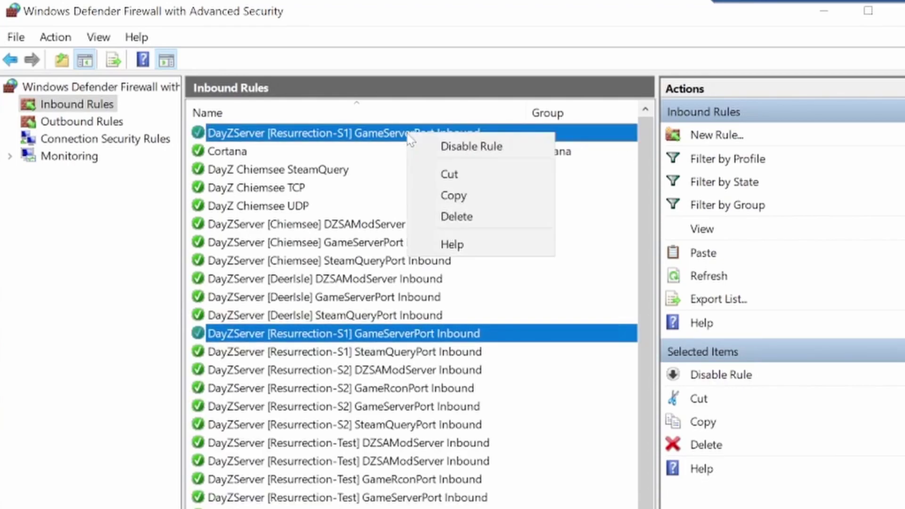
pyautogui.click(383, 137)
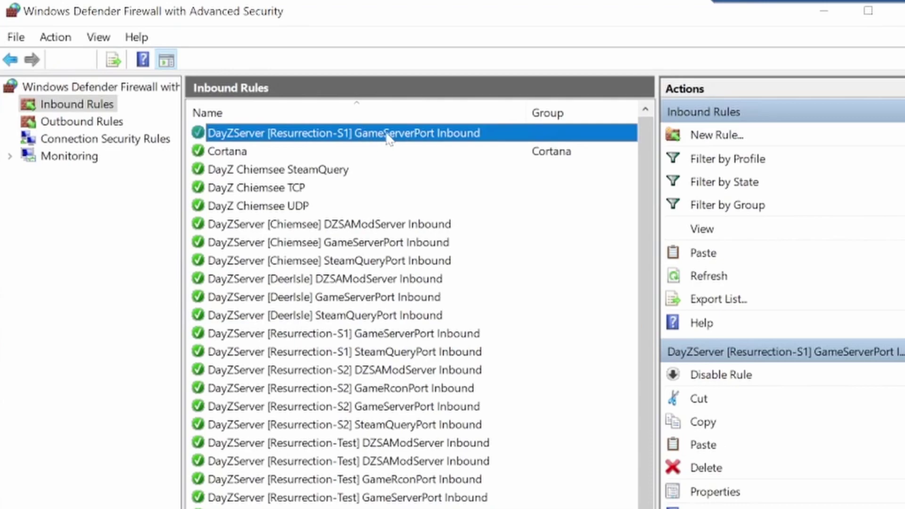
pyautogui.rightClick(388, 138)
pyautogui.click(446, 265)
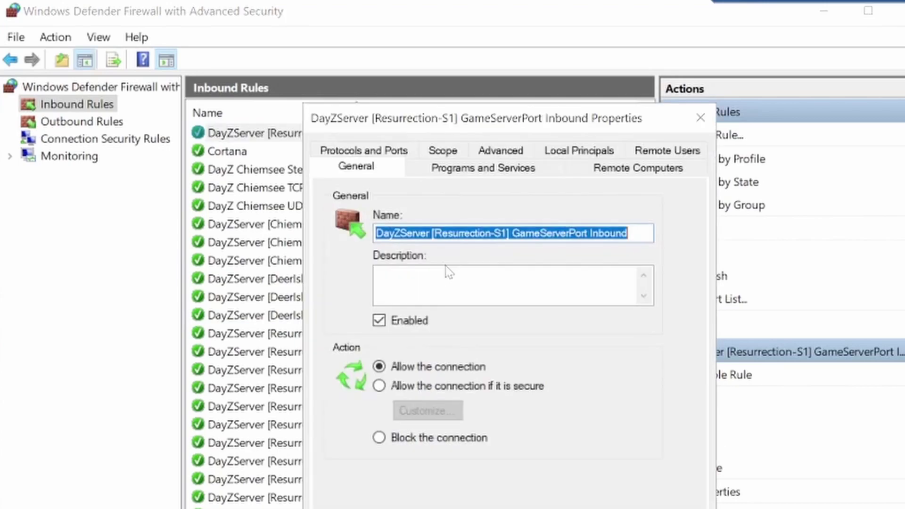
# Rename the copy to 'DayZServer [Resurrection-S1] GameRconPort Inbound'.
pyautogui.click(566, 233)
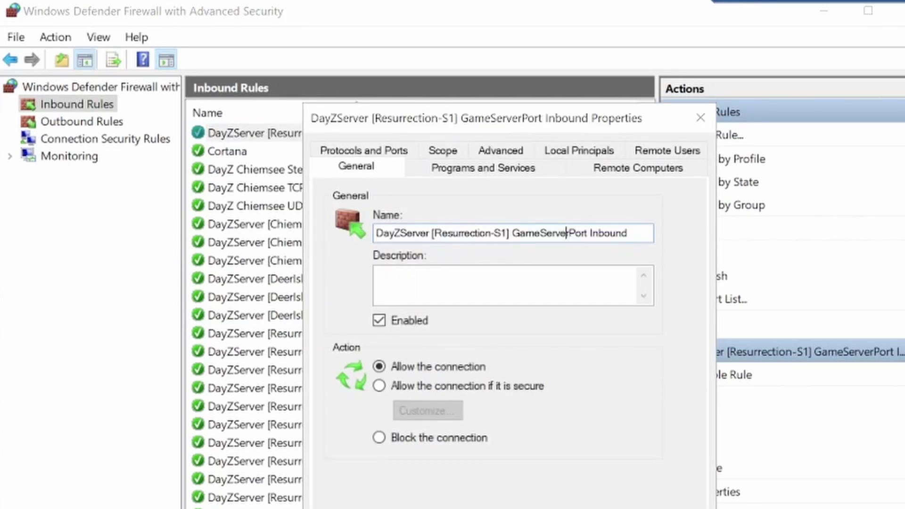
pyautogui.moveTo(539, 233); pyautogui.dragTo(568, 232)
pyautogui.write('Recon')
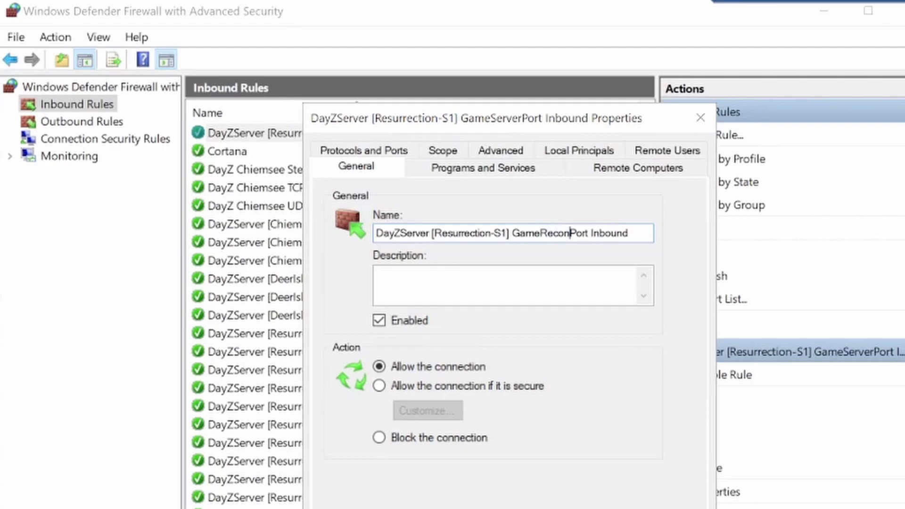
pyautogui.press('BackSpace')
pyautogui.press('BackSpace')
pyautogui.press('BackSpace')
pyautogui.write('con')
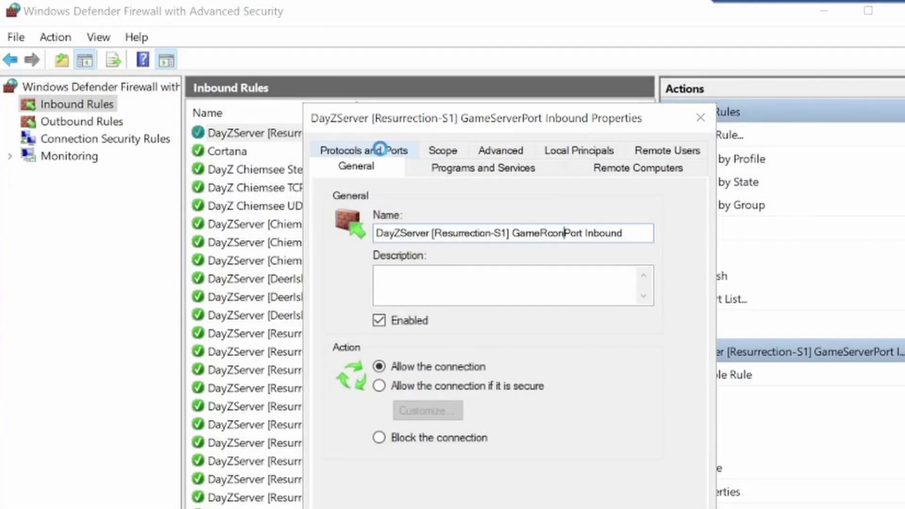
# Change the rule's local port from 2402 to 2405 and apply.
pyautogui.click(375, 150)
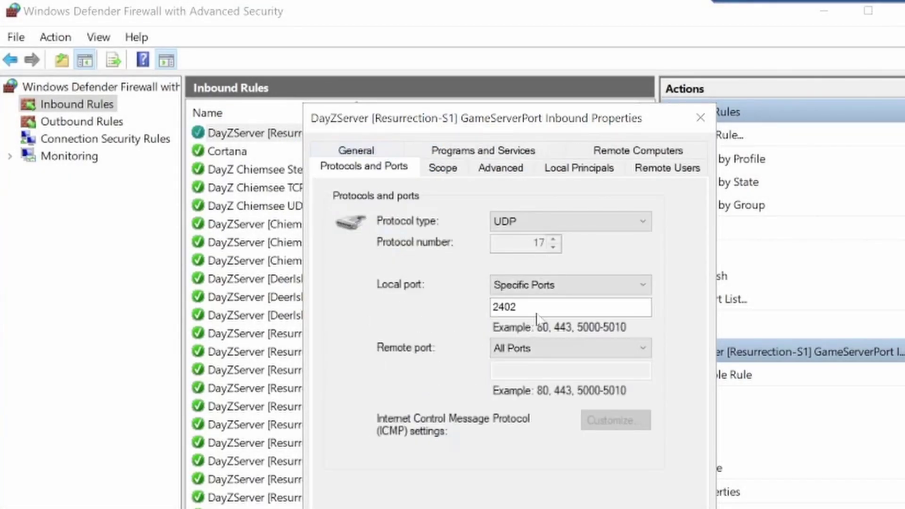
pyautogui.click(517, 307)
pyautogui.press('BackSpace')
pyautogui.write('5')
pyautogui.press('Return')
# Confirm port 2405 in BEServer_x64.cfg, then select the new GameRconPort Inbound rule.
pyautogui.hotkey('alt', 'Tab')
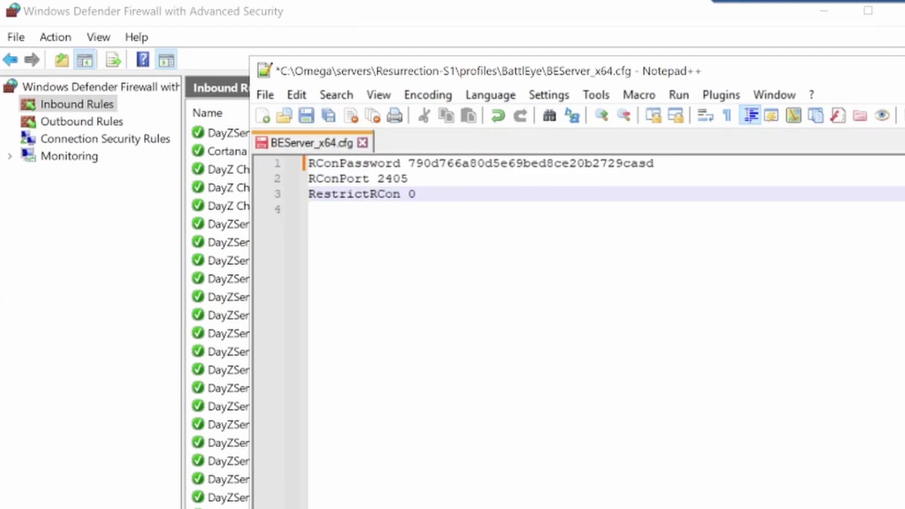
pyautogui.doubleClick(392, 179)
pyautogui.click(313, 19)
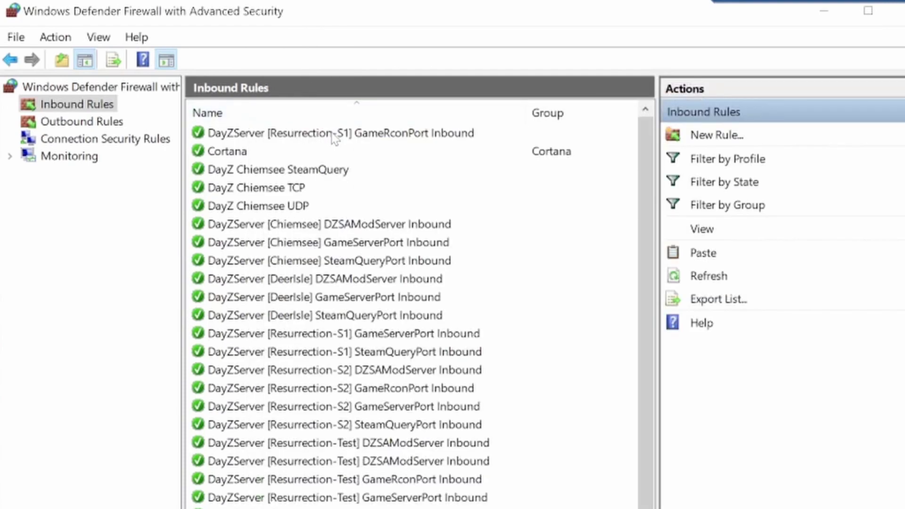
pyautogui.click(441, 139)
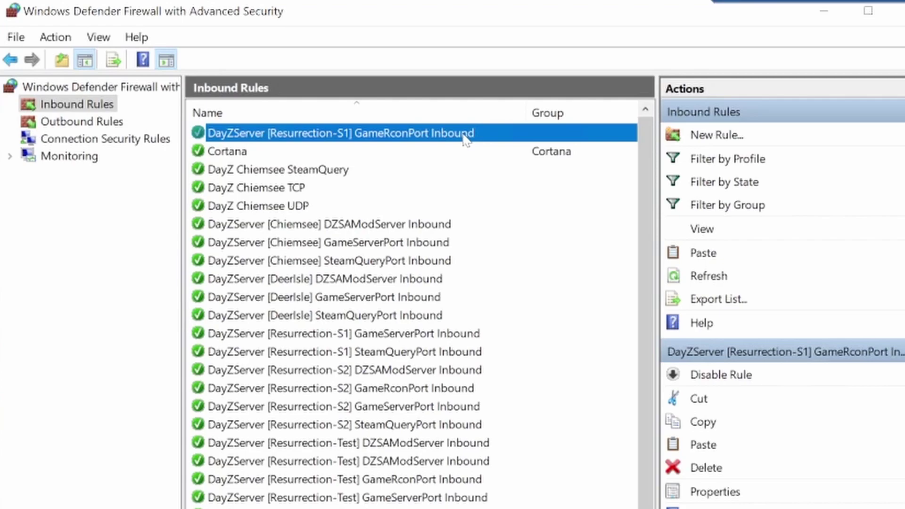
pyautogui.rightClick(464, 137)
# Open and dismiss the server identifier rename dialog on the Resurrection-S1 dashboard without changes.
pyautogui.click(435, 141)
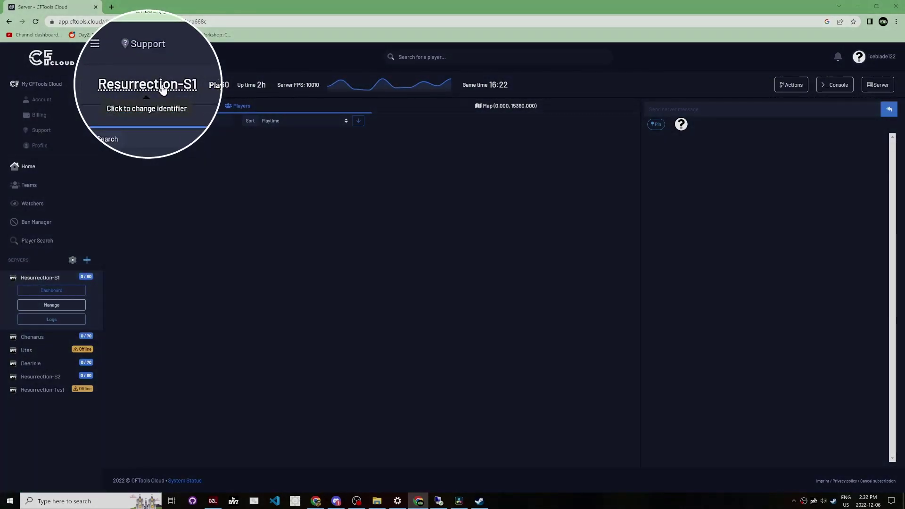
pyautogui.click(162, 86)
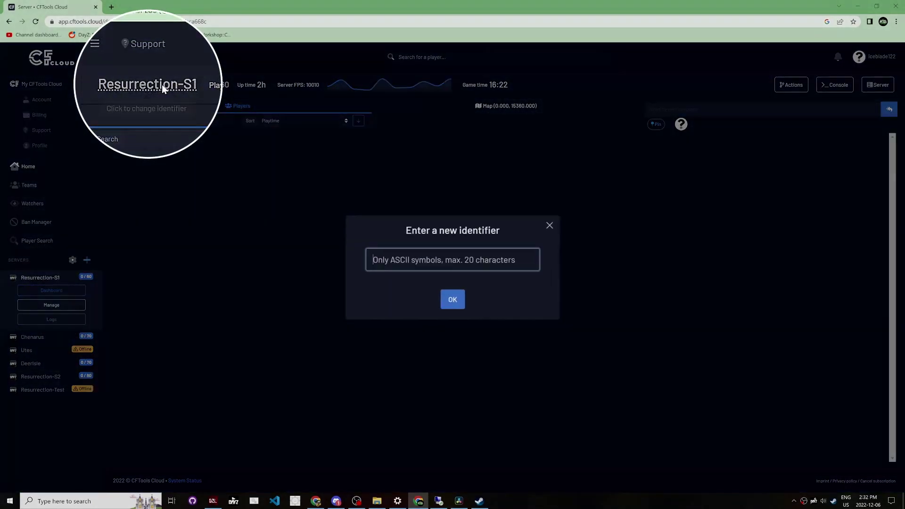
pyautogui.press('Escape')
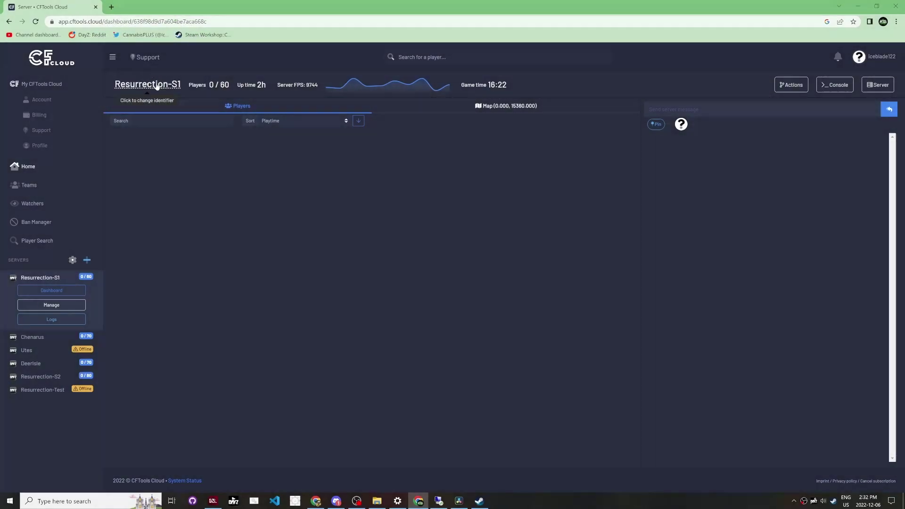
pyautogui.click(156, 86)
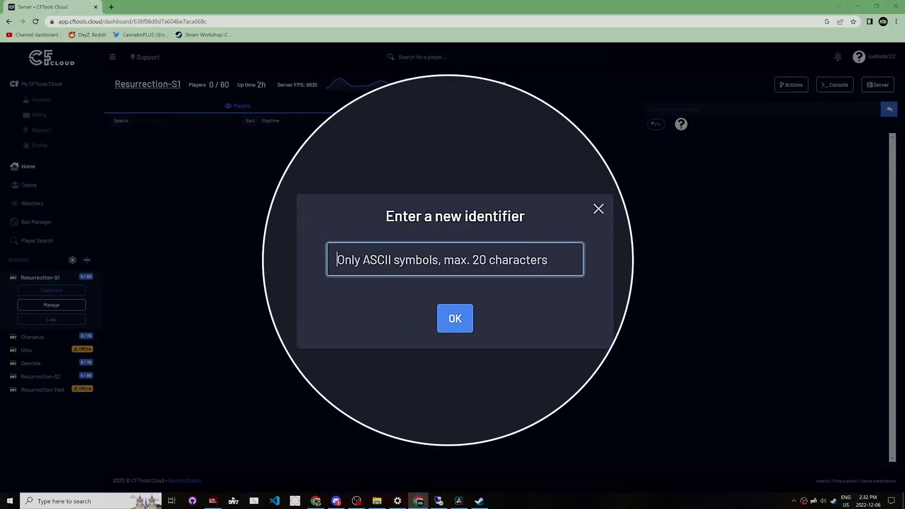
pyautogui.click(606, 216)
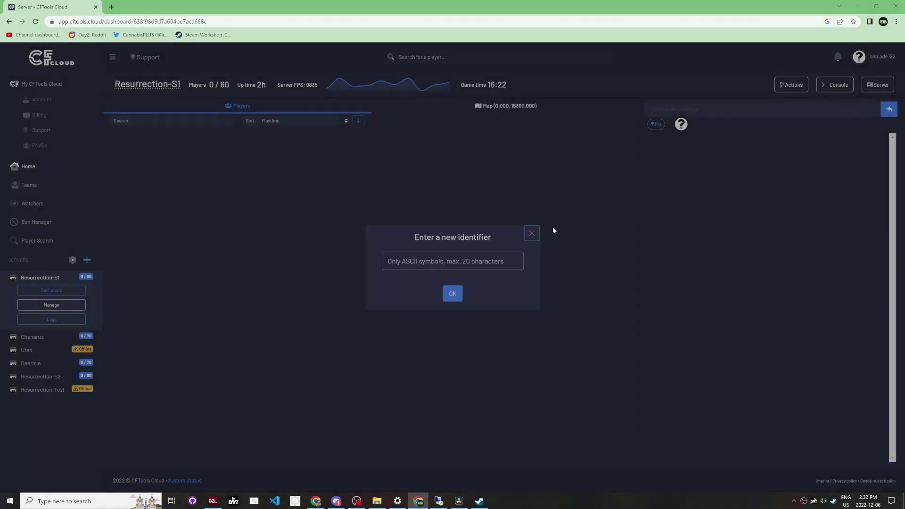
pyautogui.click(531, 234)
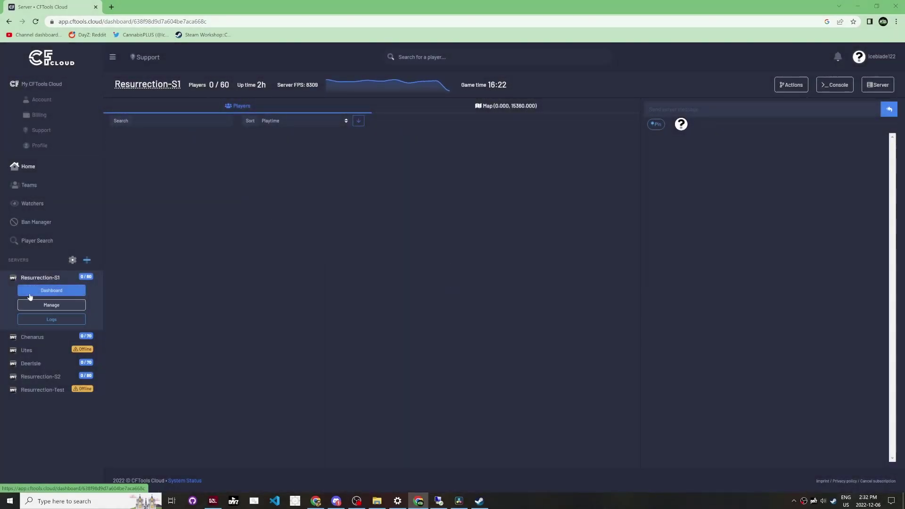
# Open Resurrection-S1's management overview, then its settings page.
pyautogui.click(51, 305)
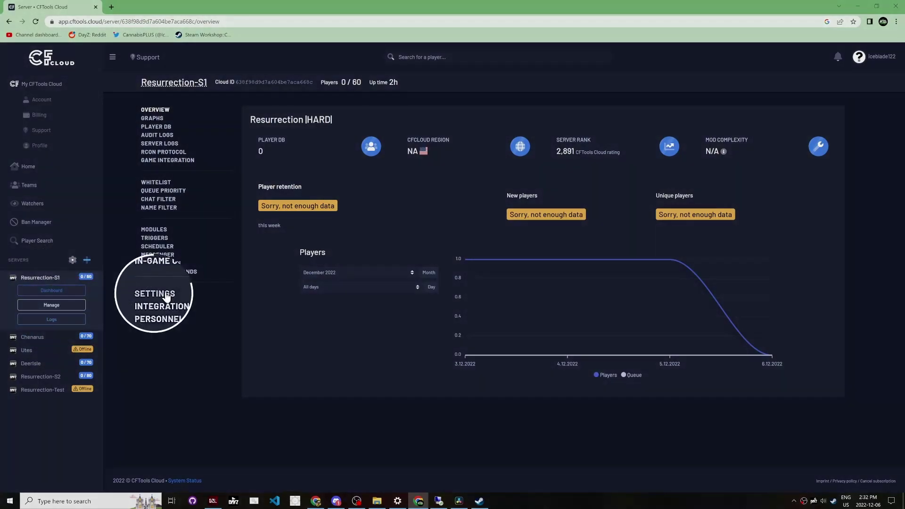
pyautogui.click(162, 294)
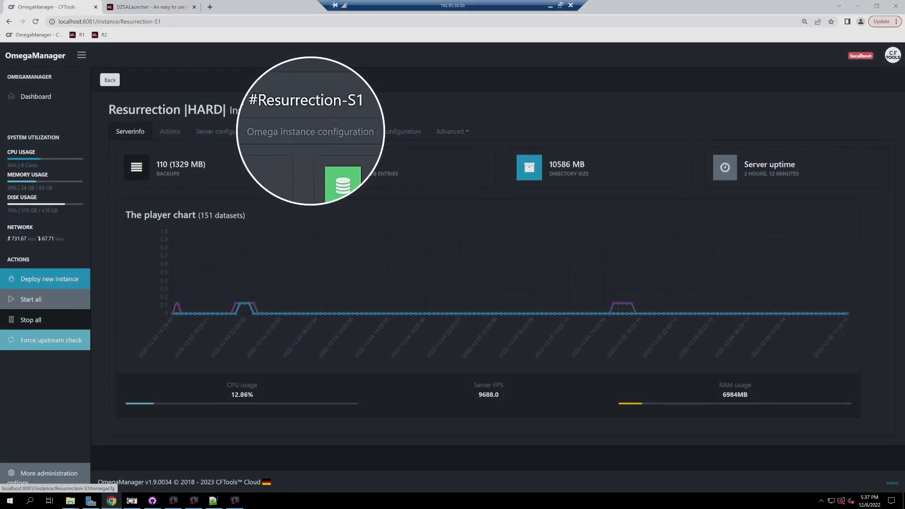
# Show the Resurrection-S1 Omega instance configuration's CFTools Server ID and API Key, and compare them with CFTools Cloud.
pyautogui.click(326, 134)
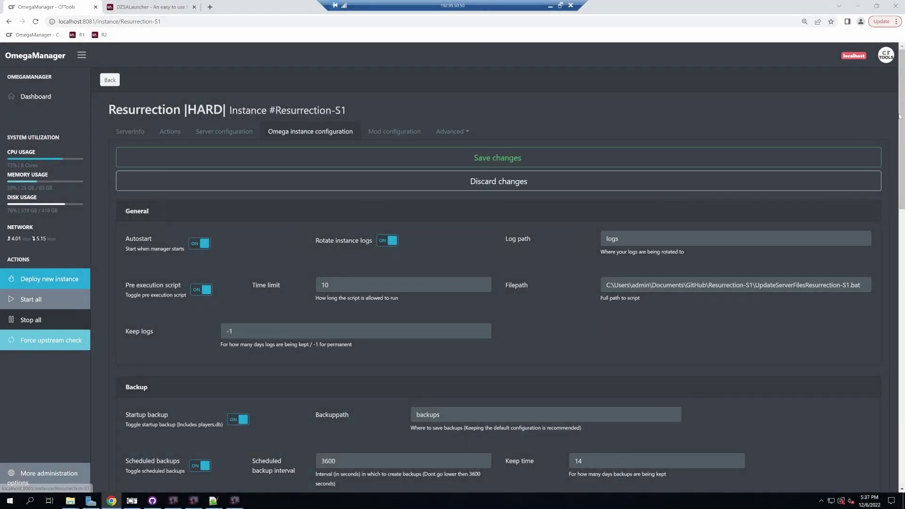
pyautogui.scroll(-2, 899, 248)
pyautogui.scroll(-14, 899, 247)
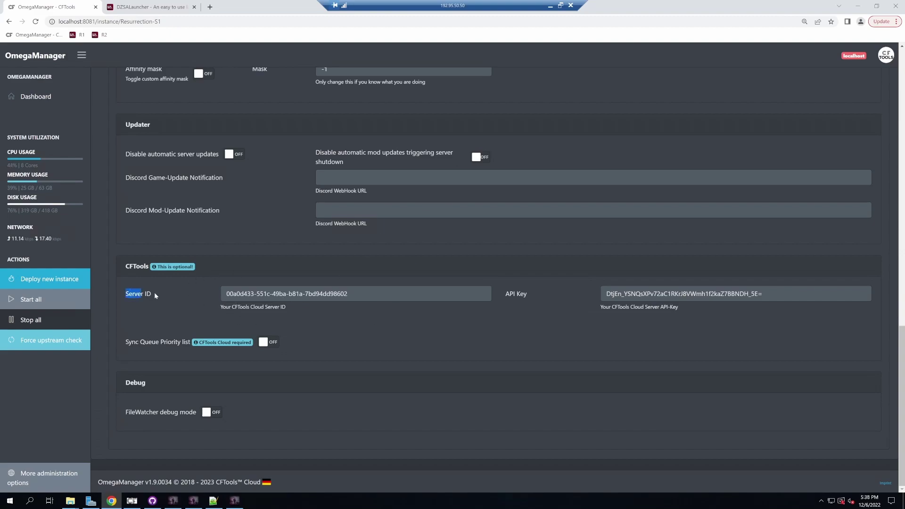
pyautogui.moveTo(503, 293); pyautogui.dragTo(527, 293)
pyautogui.hotkey('alt', 'Tab')
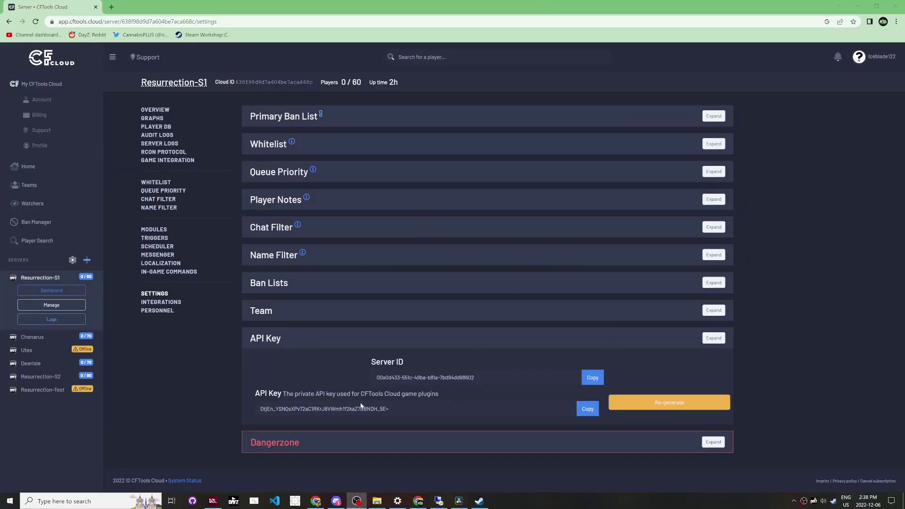
pyautogui.hotkey('alt', 'Tab')
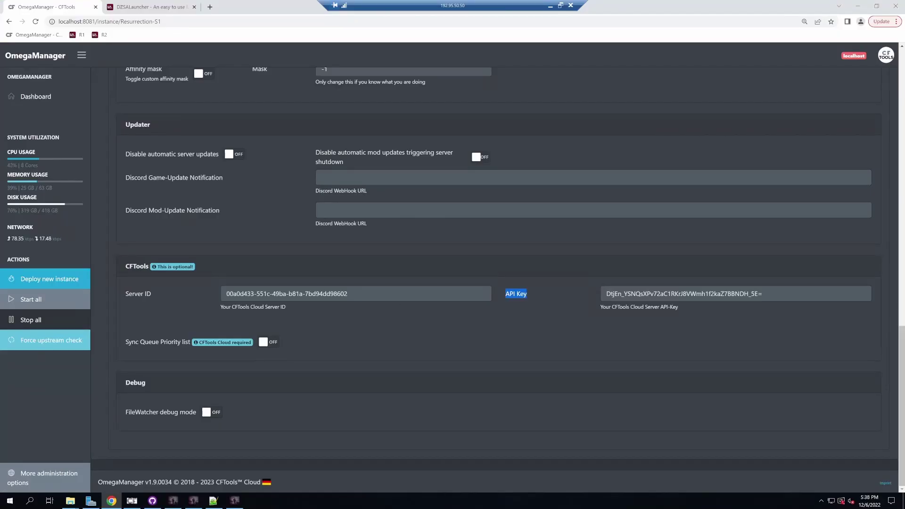
# Create a blank Notepad++ document beside BEServer_x64.cfg, then switch to Steam's GameLabs workshop page.
pyautogui.click(215, 501)
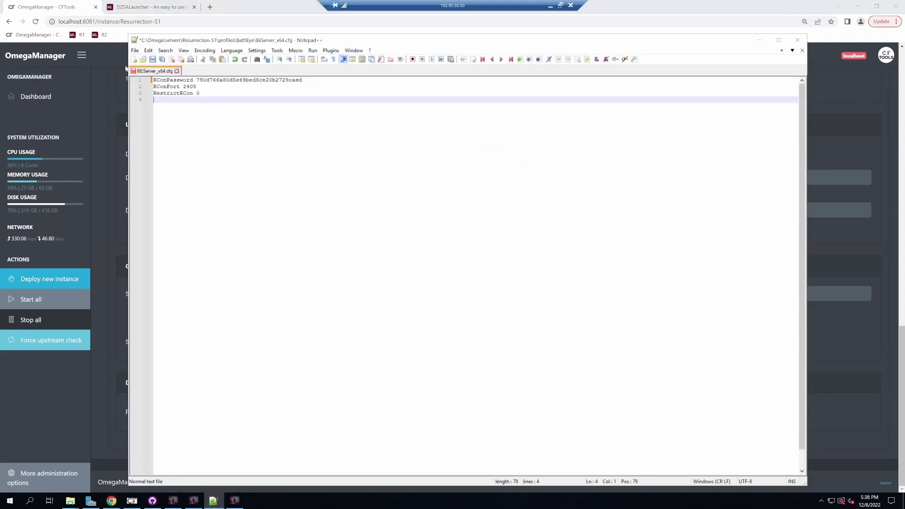
pyautogui.click(134, 51)
pyautogui.click(142, 60)
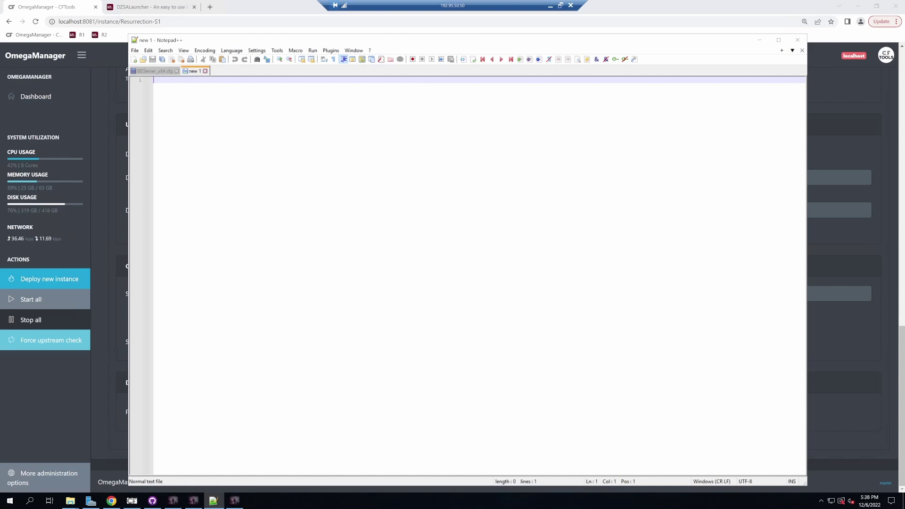
pyautogui.click(550, 6)
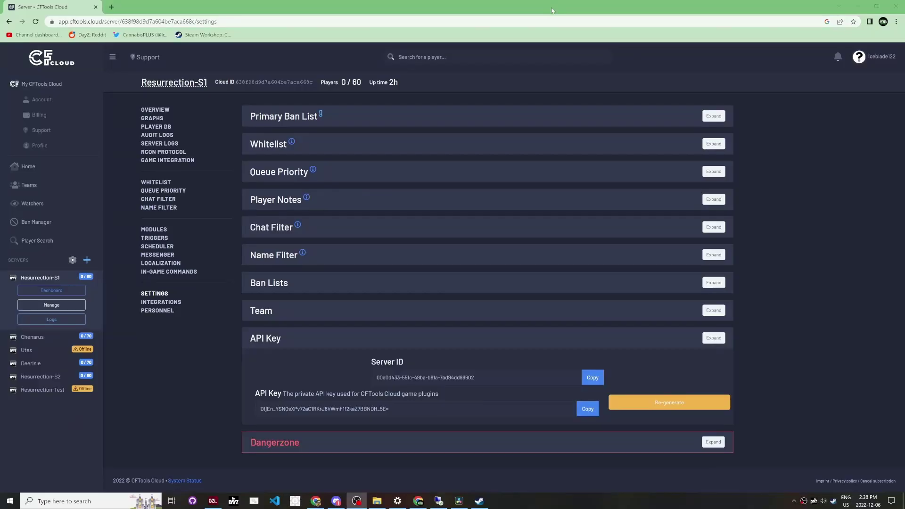
pyautogui.click(480, 501)
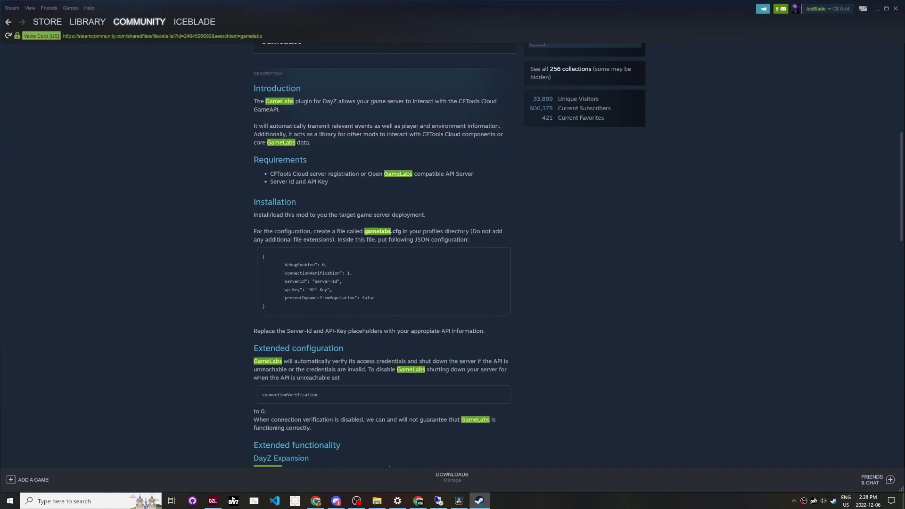
# Copy the GameLabs sample JSON block from Steam's Installation section and paste it into the new document.
pyautogui.scroll(7, 413, 329)
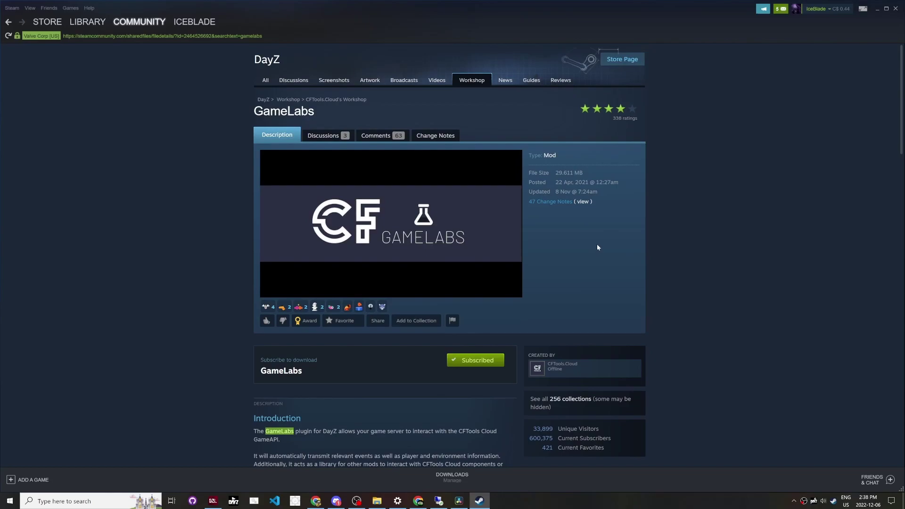
pyautogui.scroll(-5, 589, 242)
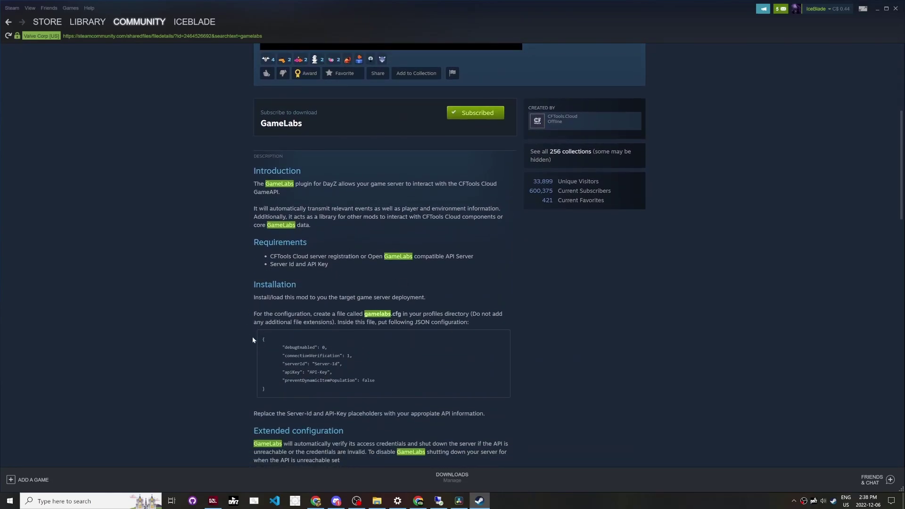
pyautogui.moveTo(272, 389); pyautogui.dragTo(257, 343)
pyautogui.rightClick(314, 361)
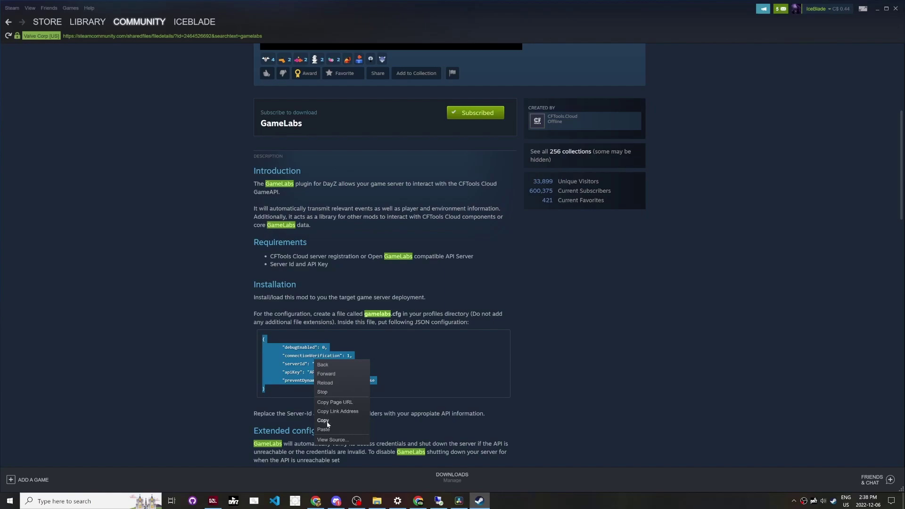
pyautogui.click(324, 383)
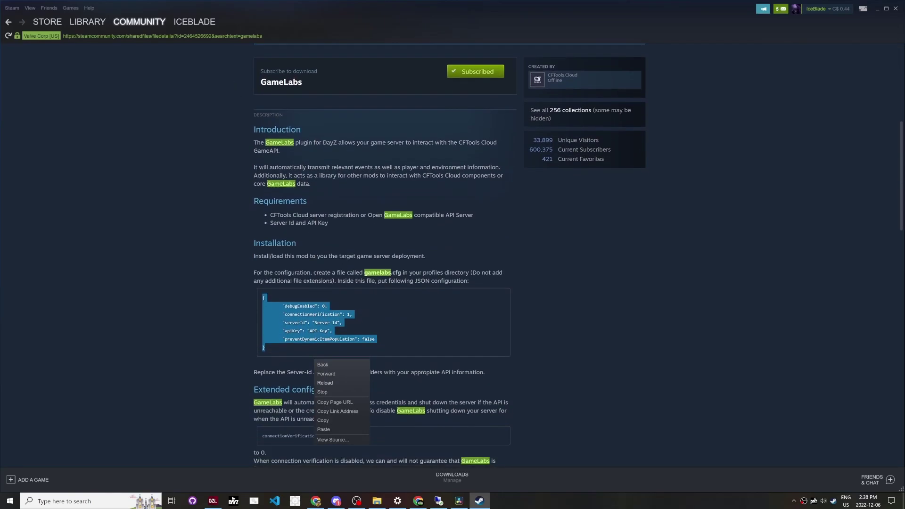
pyautogui.click(355, 390)
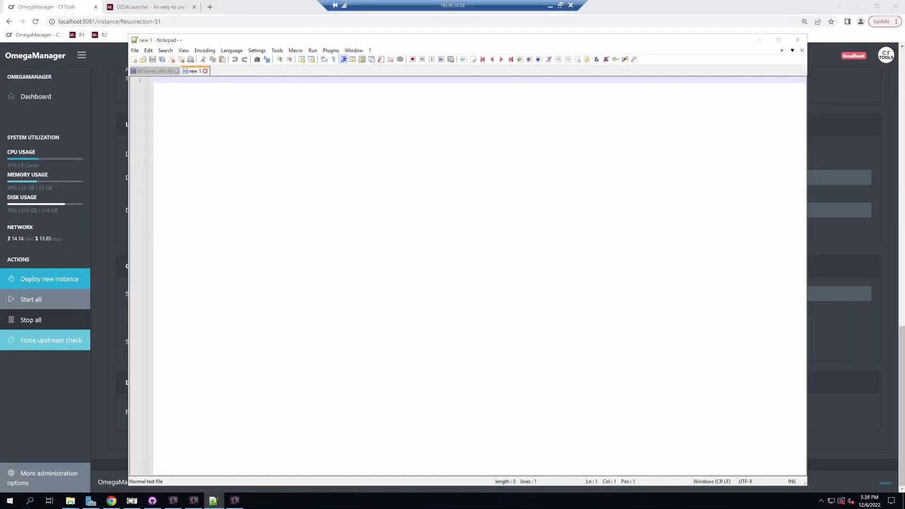
pyautogui.hotkey('ctrl', 'v')
# Fix line 6's indentation and replace the Server-Id placeholder with OmegaManager's Server ID.
pyautogui.click(179, 113)
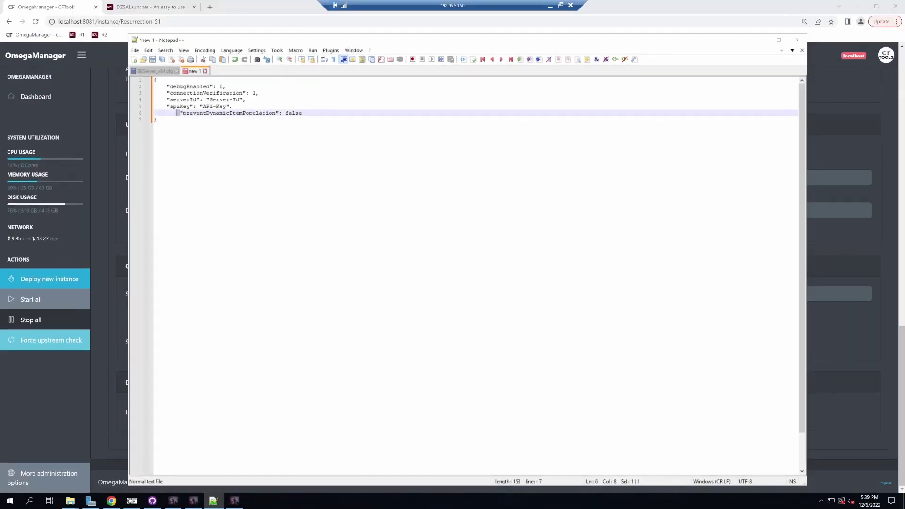
pyautogui.press('BackSpace')
pyautogui.press('BackSpace')
pyautogui.press('BackSpace')
pyautogui.press('BackSpace')
pyautogui.click(158, 119)
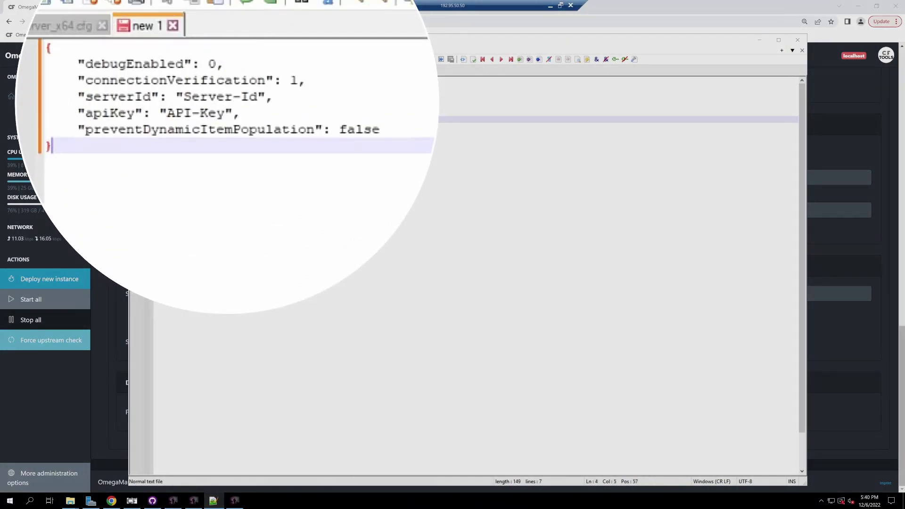
pyautogui.moveTo(169, 99); pyautogui.dragTo(207, 99)
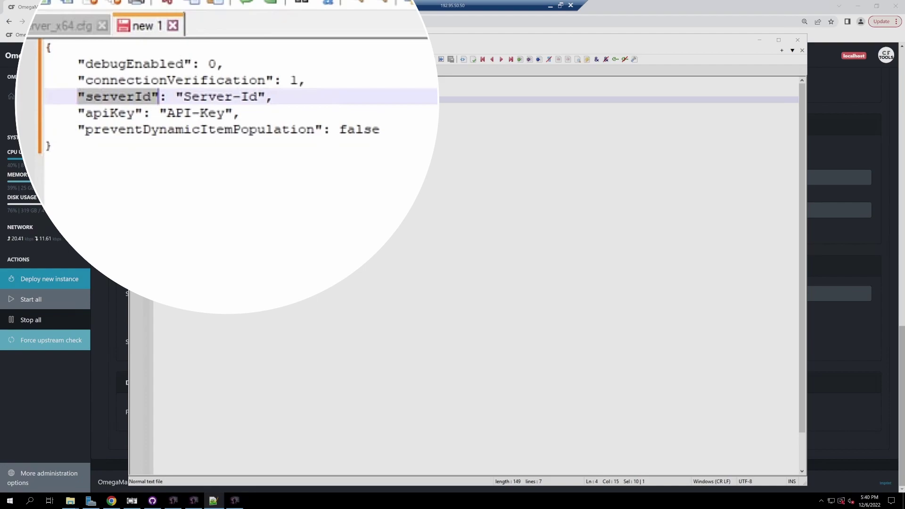
pyautogui.click(236, 99)
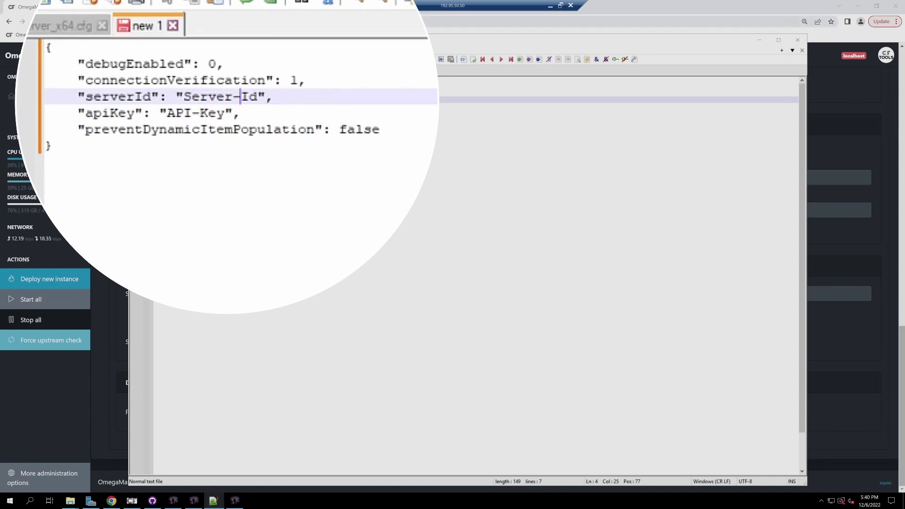
pyautogui.hotkey('alt', 'Tab')
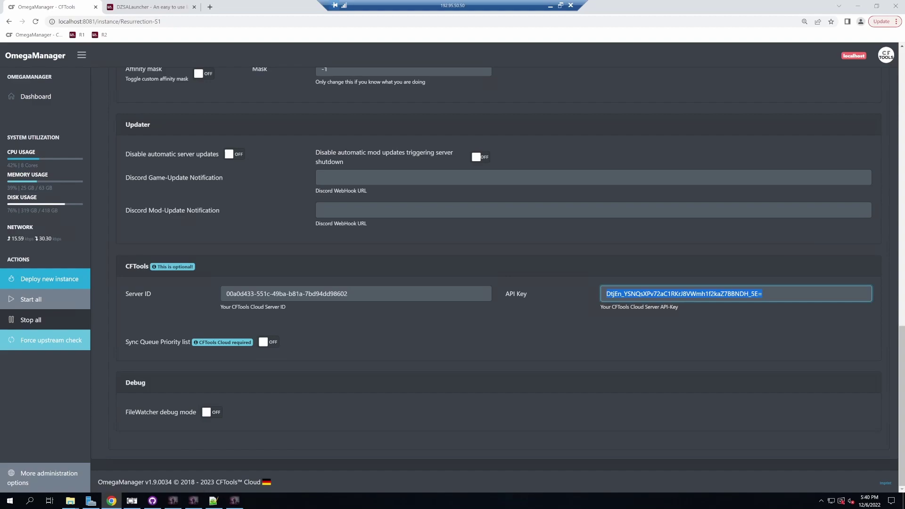
pyautogui.hotkey('shift', 'Tab')
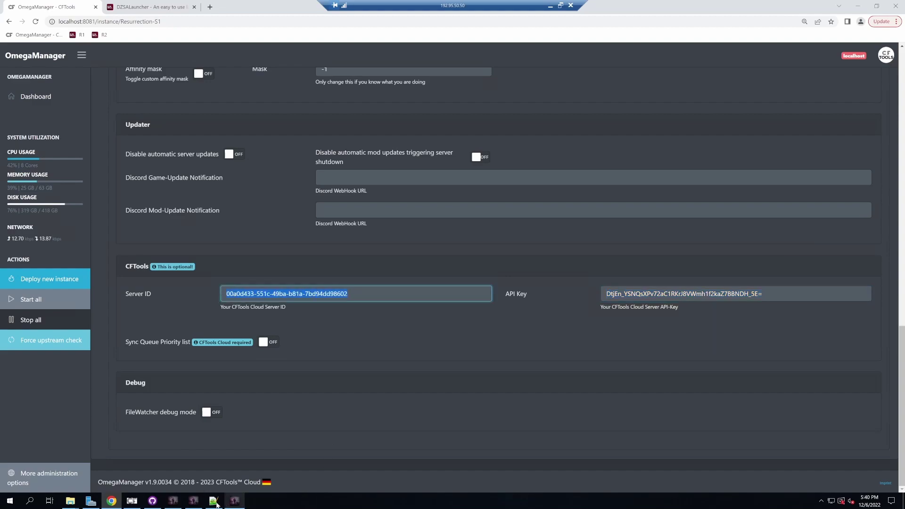
pyautogui.click(234, 500)
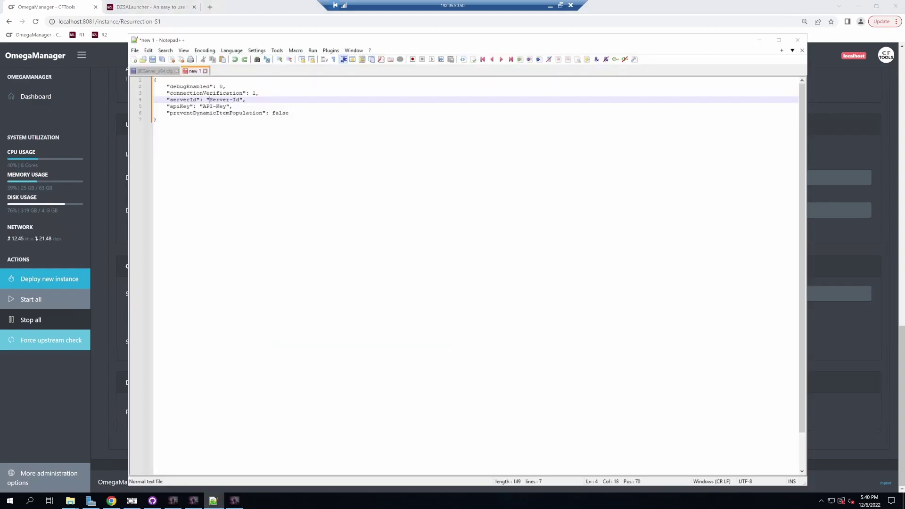
pyautogui.moveTo(208, 99); pyautogui.dragTo(240, 100)
pyautogui.hotkey('ctrl', 'v')
# Replace the API-Key placeholder with the API key copied from OmegaManager.
pyautogui.hotkey('alt', 'Tab')
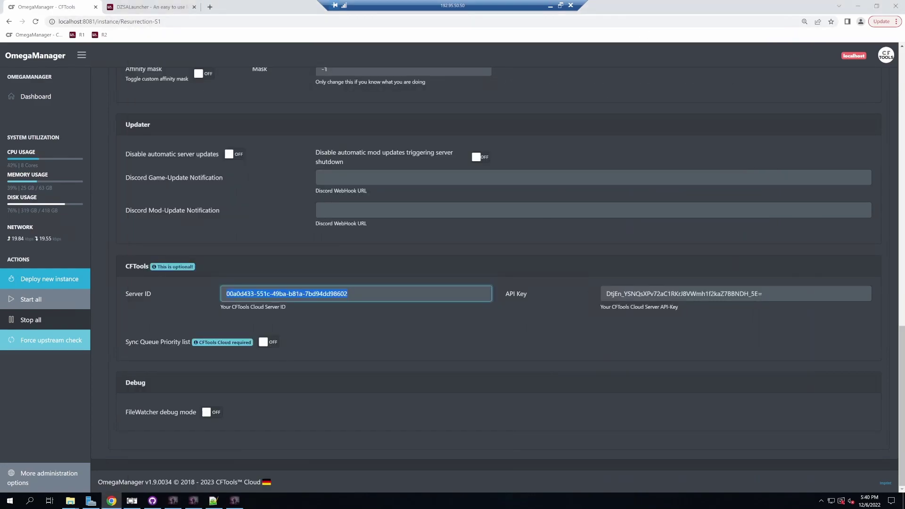
pyautogui.moveTo(764, 293); pyautogui.dragTo(581, 291)
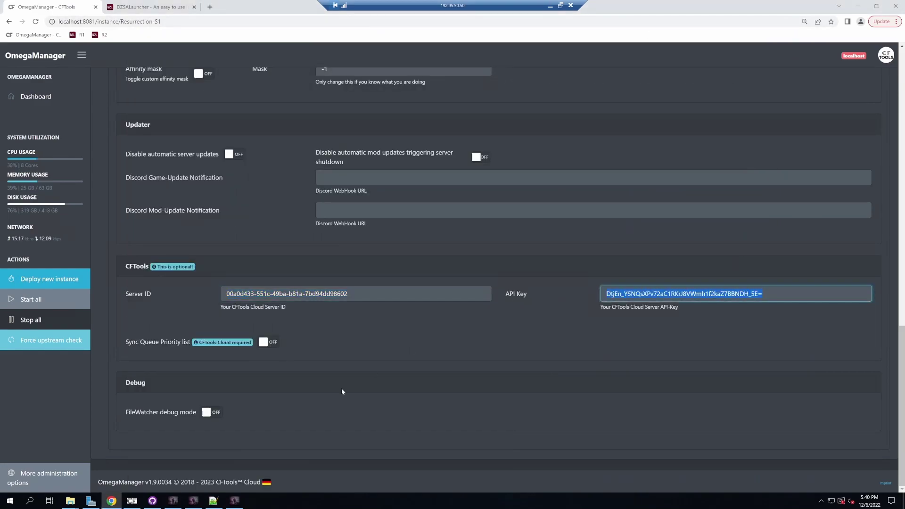
pyautogui.click(213, 501)
pyautogui.moveTo(118, 113); pyautogui.dragTo(181, 113)
pyautogui.hotkey('ctrl', 'v')
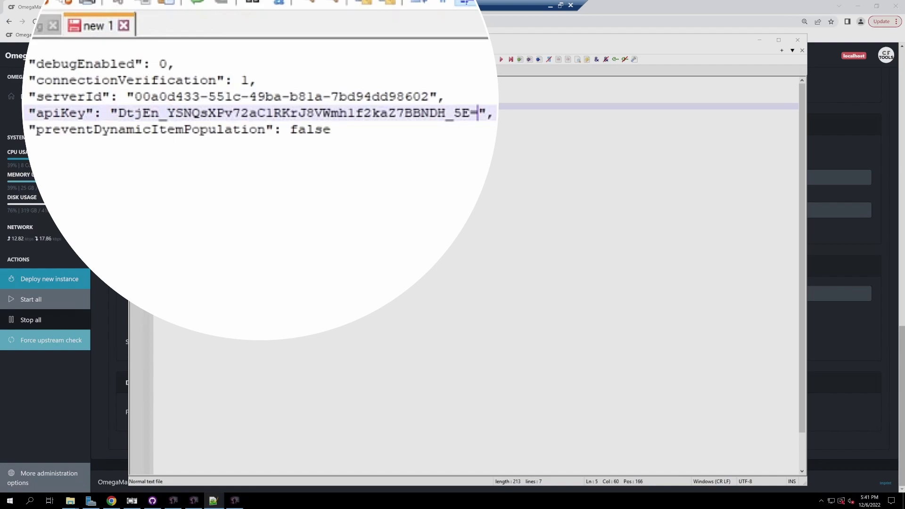
# Finish the preventDynamicItemPopulation and closing-brace lines, then start saving with Ctrl+S.
pyautogui.hotkey('shift', 'Right')
pyautogui.click(331, 129)
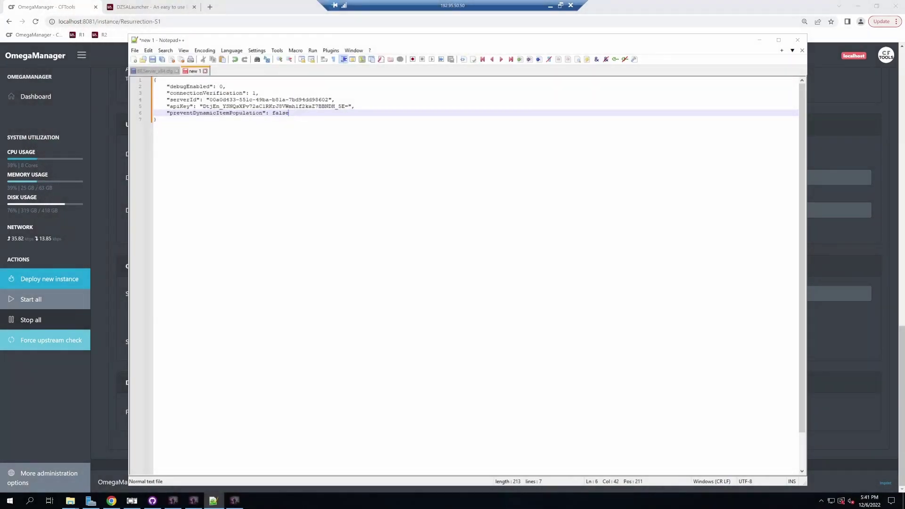
pyautogui.click(160, 120)
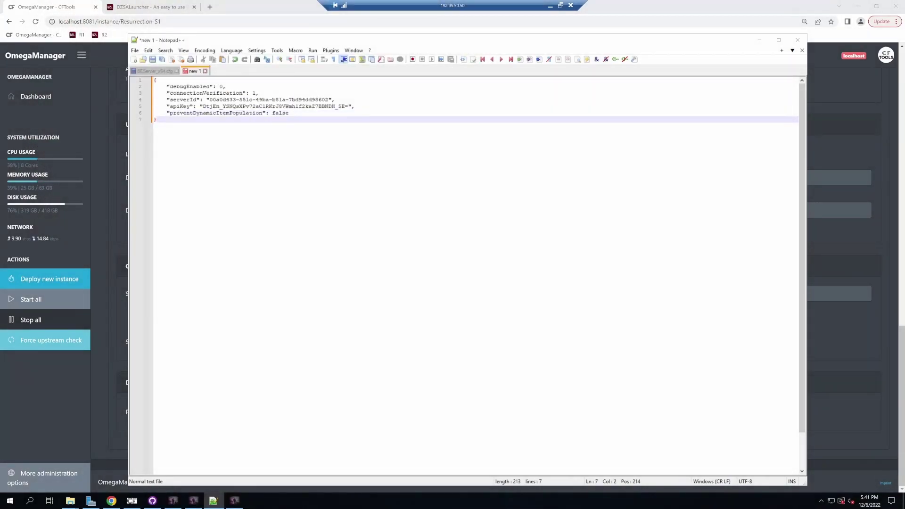
pyautogui.hotkey('ctrl', 's')
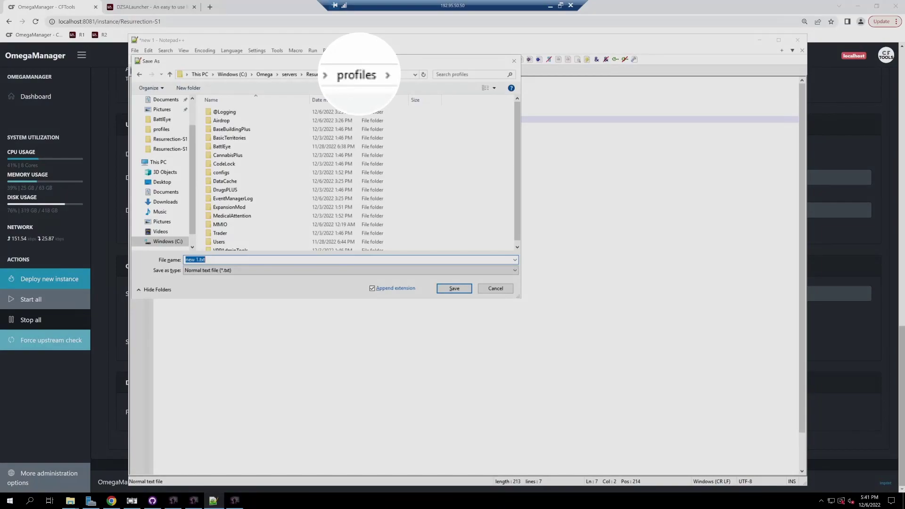
# Save the draft as gamelabs.cfg in Resurrection-S1's profiles folder and check it there.
pyautogui.write('gamelabs.cfg')
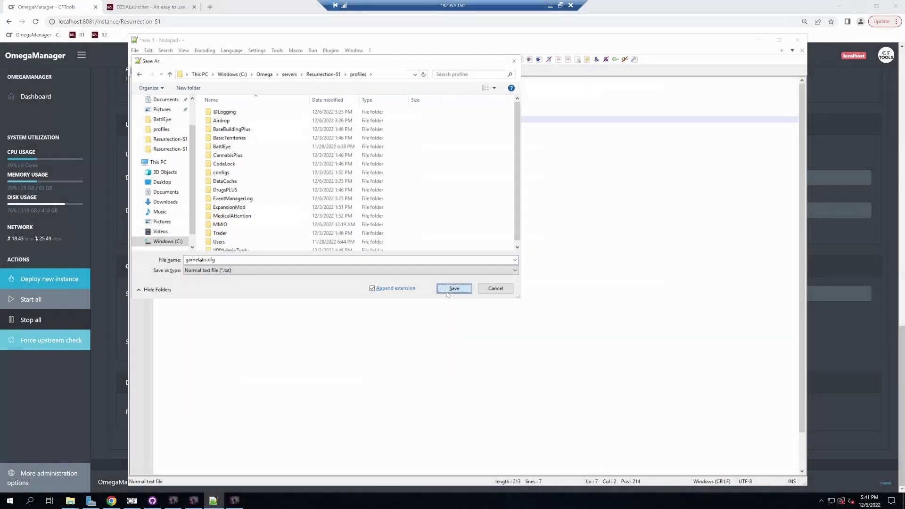
pyautogui.click(448, 292)
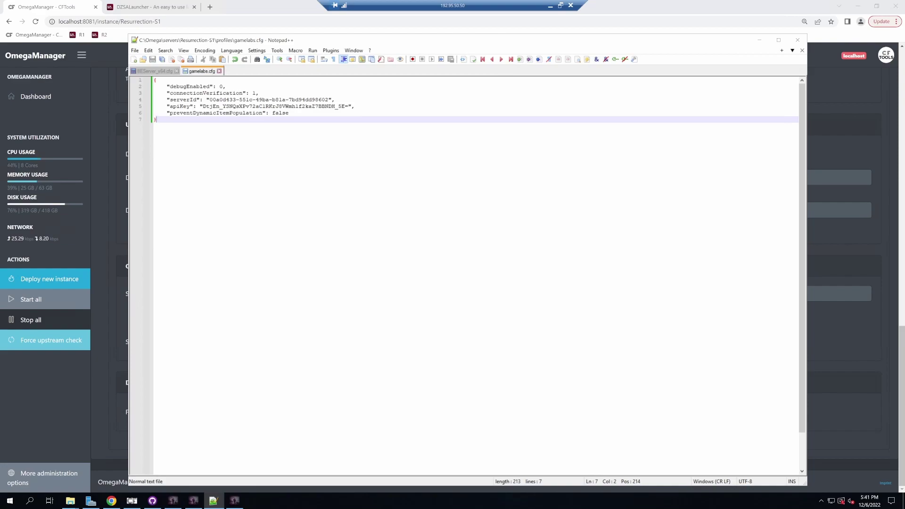
pyautogui.click(70, 500)
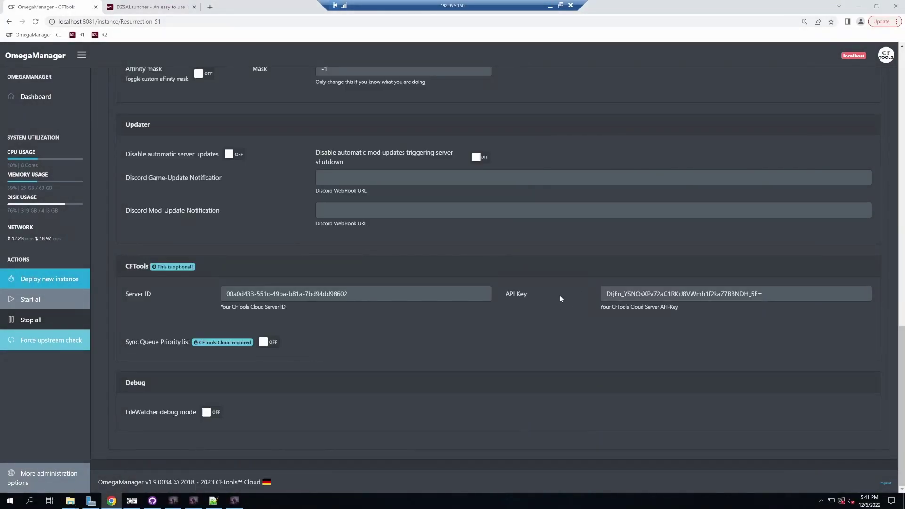
pyautogui.scroll(4, 491, 301)
pyautogui.scroll(12, 511, 304)
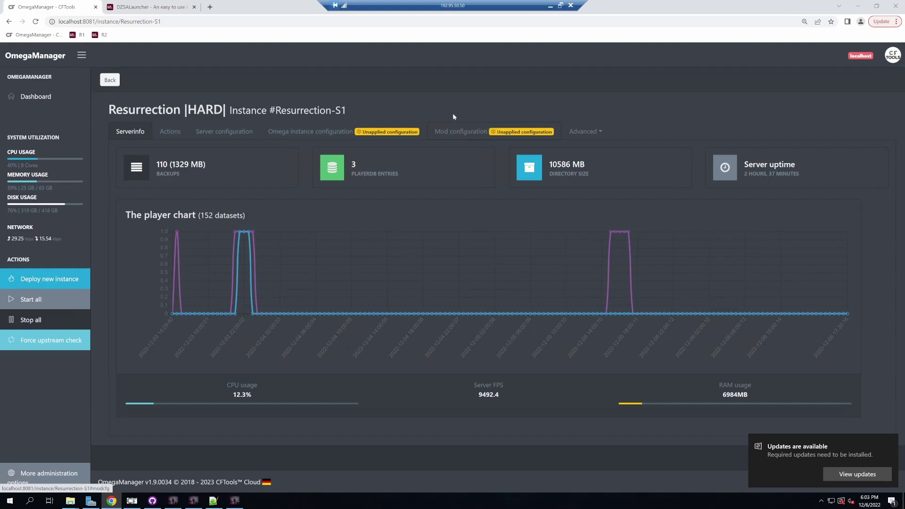
pyautogui.click(460, 132)
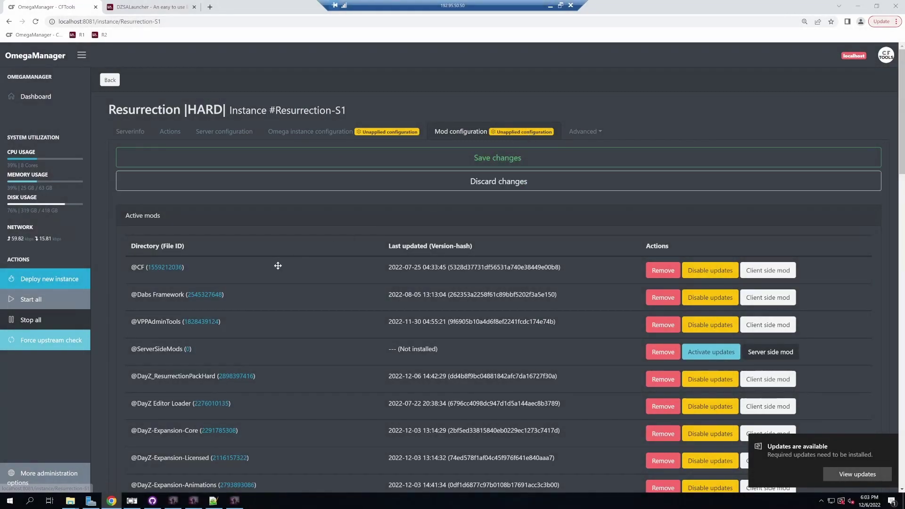
pyautogui.scroll(-3, 283, 261)
pyautogui.scroll(-15, 284, 261)
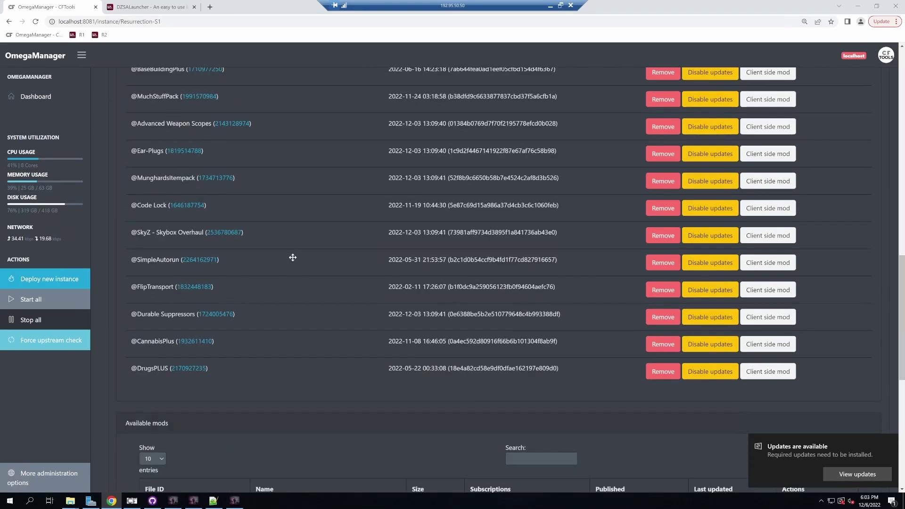
pyautogui.scroll(-1, 299, 260)
pyautogui.write('gamelabs')
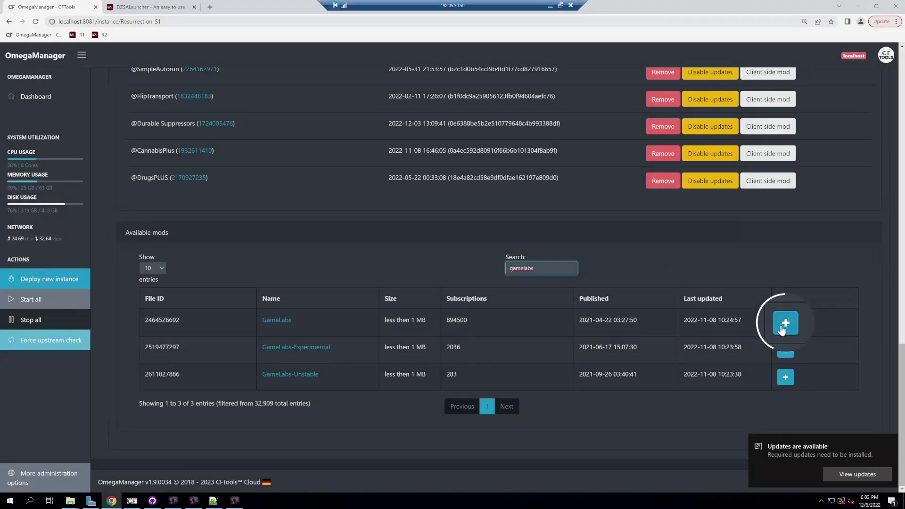
pyautogui.click(783, 325)
pyautogui.scroll(2, 314, 374)
pyautogui.scroll(1, 316, 377)
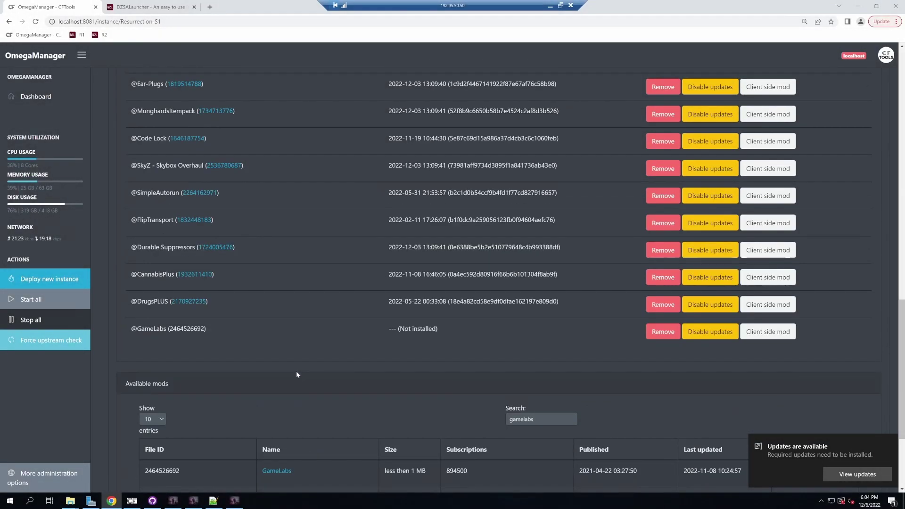
pyautogui.moveTo(220, 330); pyautogui.dragTo(241, 320)
pyautogui.scroll(3, 243, 283)
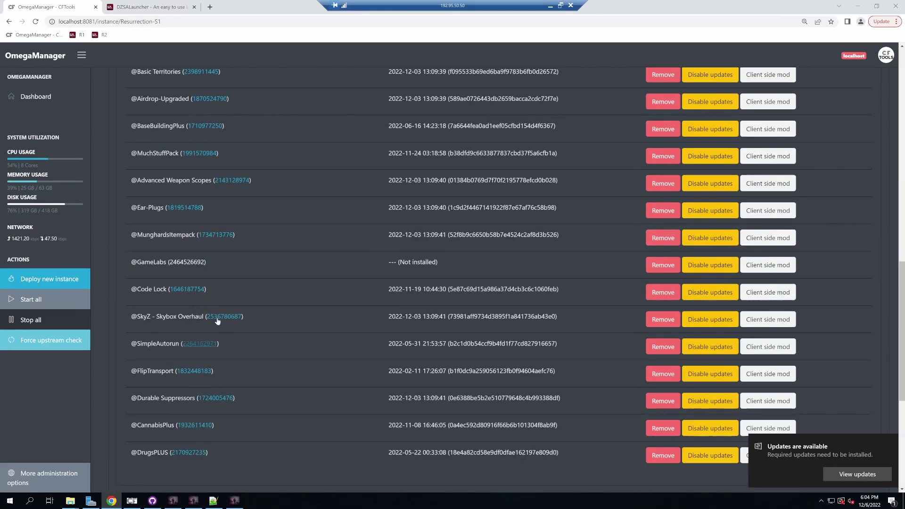
pyautogui.moveTo(237, 265); pyautogui.dragTo(247, 89)
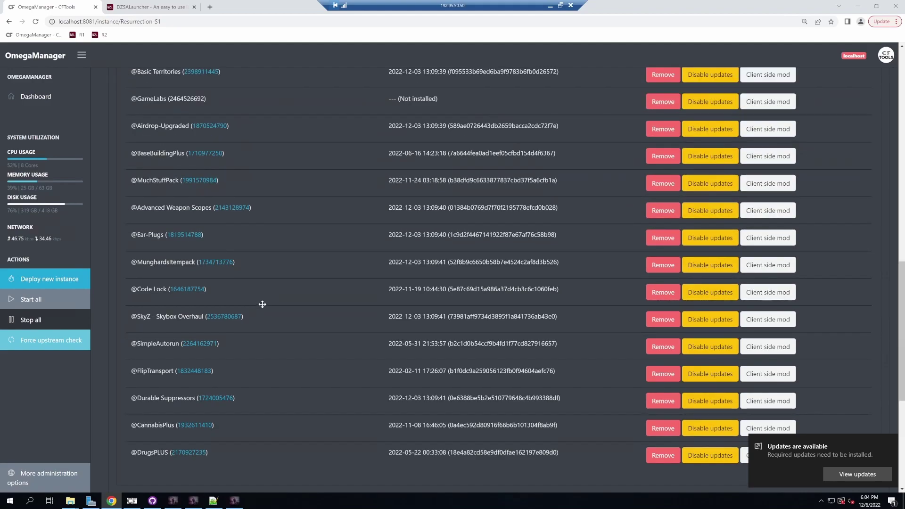
pyautogui.scroll(4, 263, 308)
pyautogui.scroll(2, 263, 308)
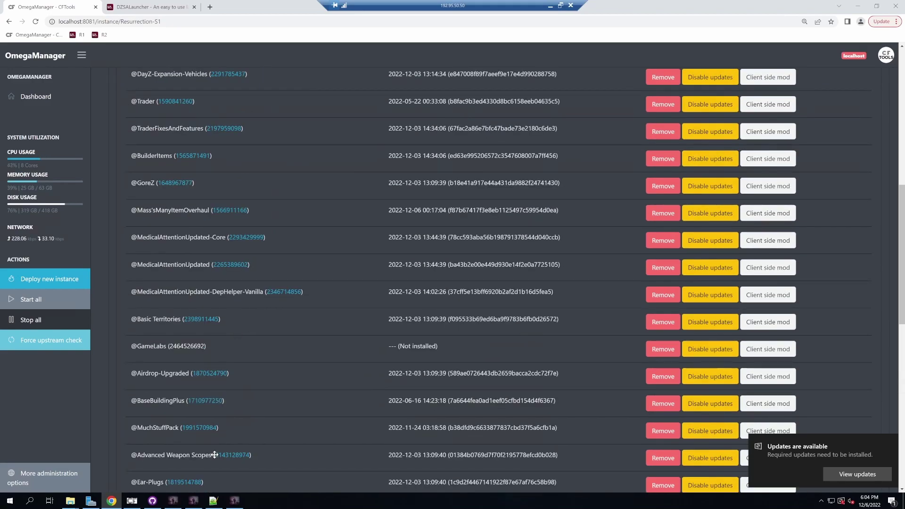
pyautogui.moveTo(234, 345); pyautogui.dragTo(225, 125)
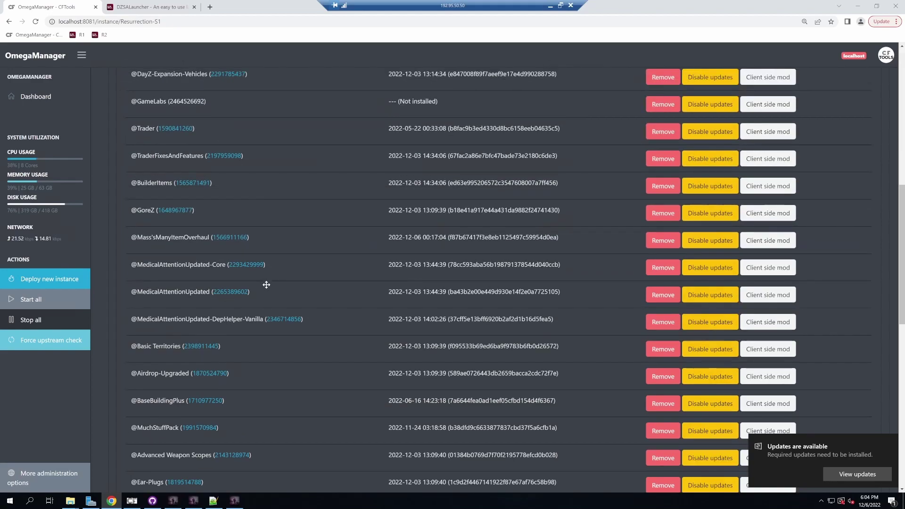
pyautogui.scroll(6, 267, 292)
pyautogui.moveTo(215, 363)
pyautogui.mouseDown()
pyautogui.moveTo(250, 96)
pyautogui.moveTo(150, 81)
pyautogui.mouseUp()
pyautogui.scroll(1, 298, 305)
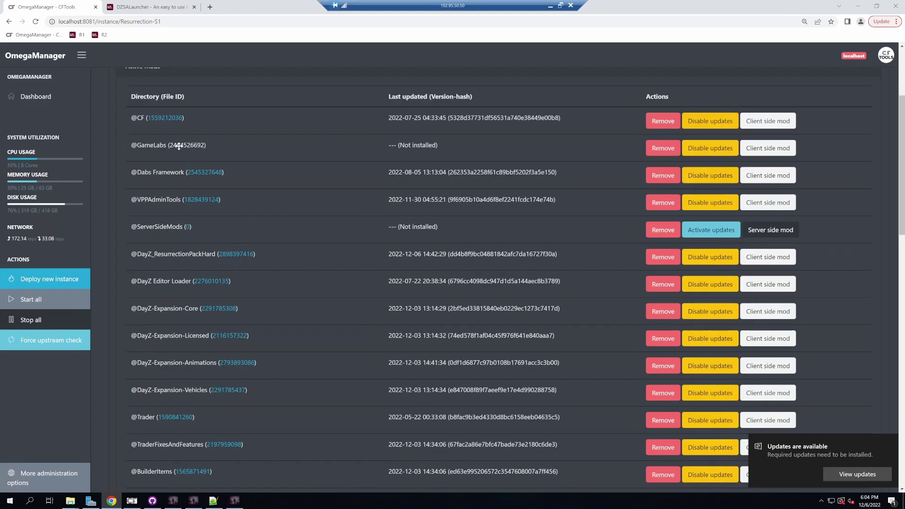
pyautogui.click(661, 151)
pyautogui.scroll(2, 582, 173)
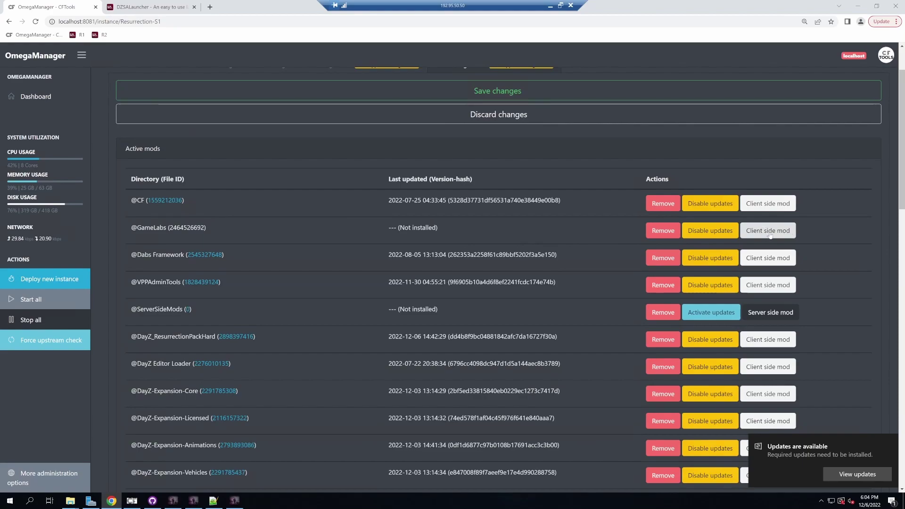
pyautogui.click(789, 231)
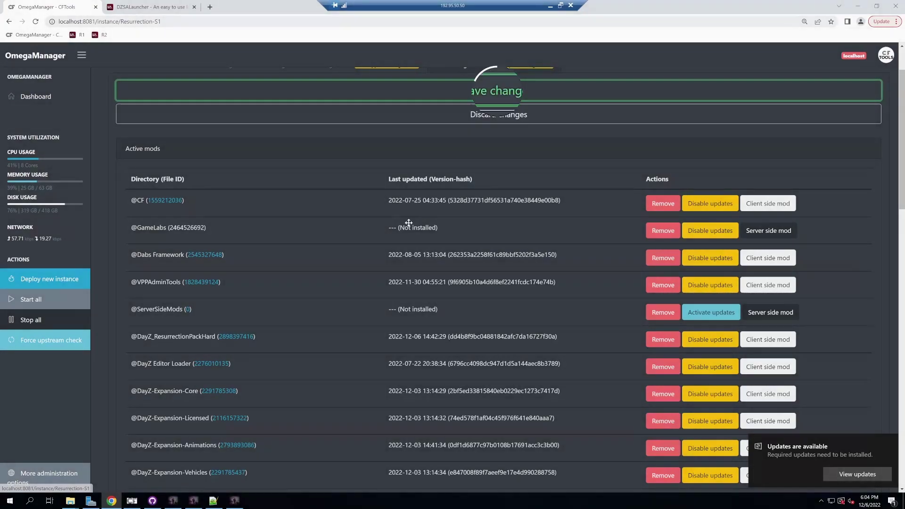
pyautogui.click(684, 90)
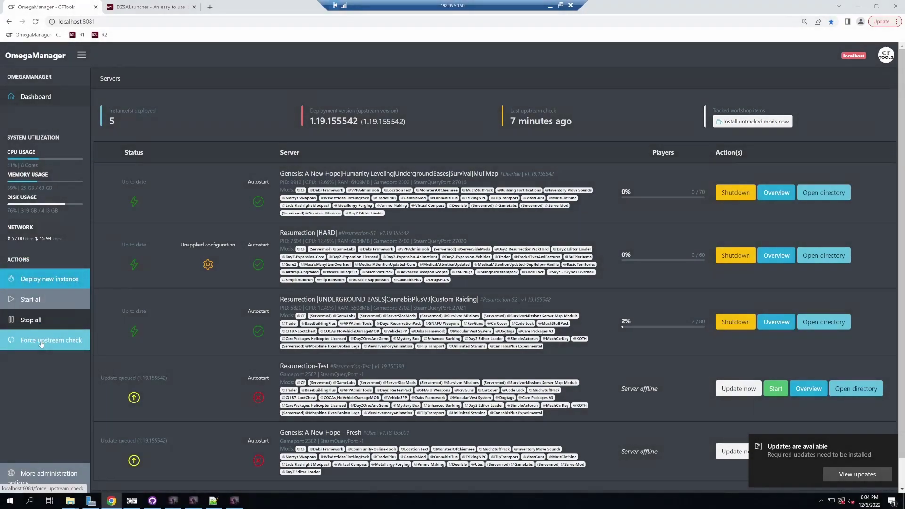
# Force an upstream check and confirm it with OK.
pyautogui.click(46, 346)
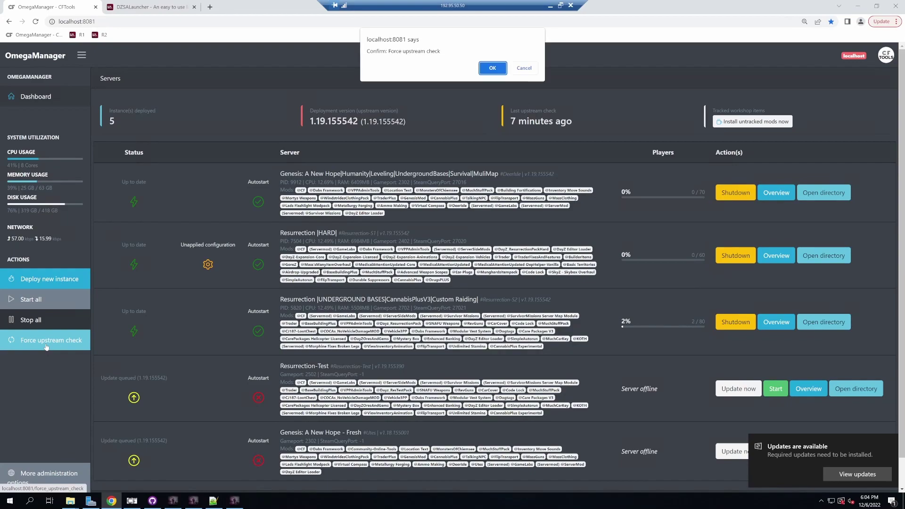
pyautogui.click(491, 68)
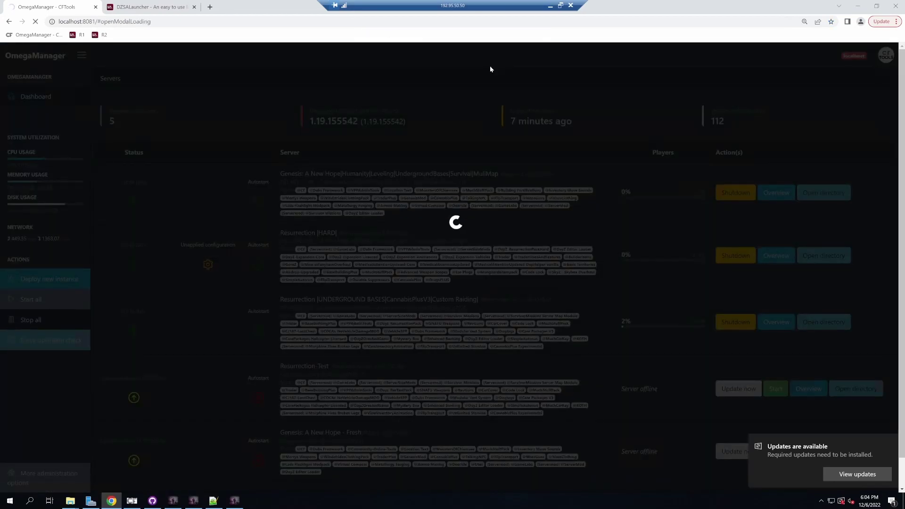